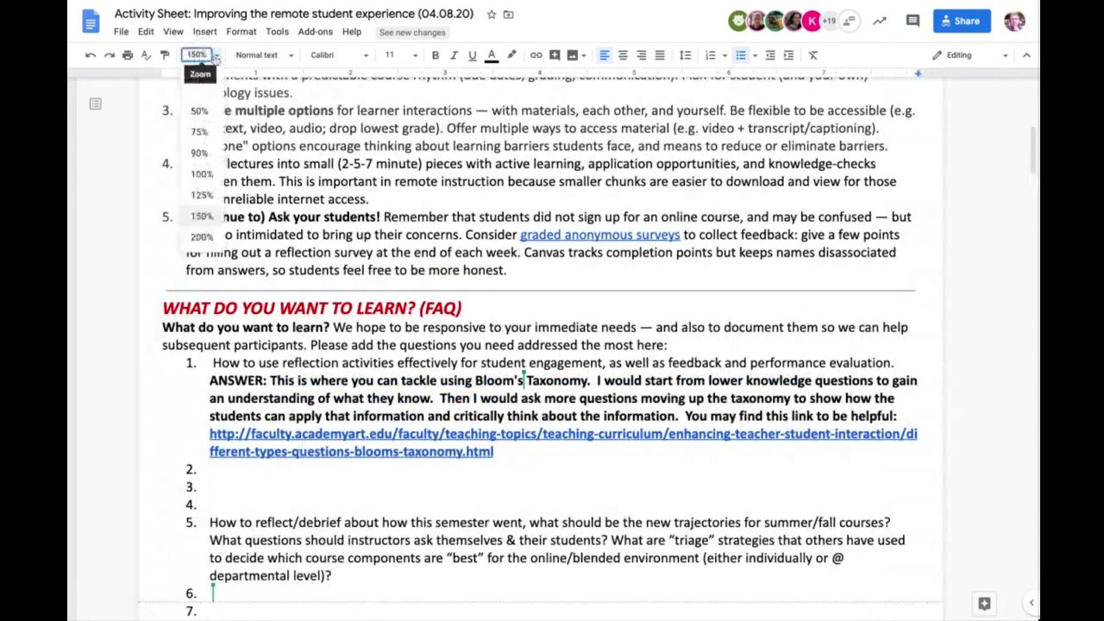
Set the document zoom to 200% and return to the heading of the activity sheet
{"action": "left_click", "coordinate": [201, 238]}
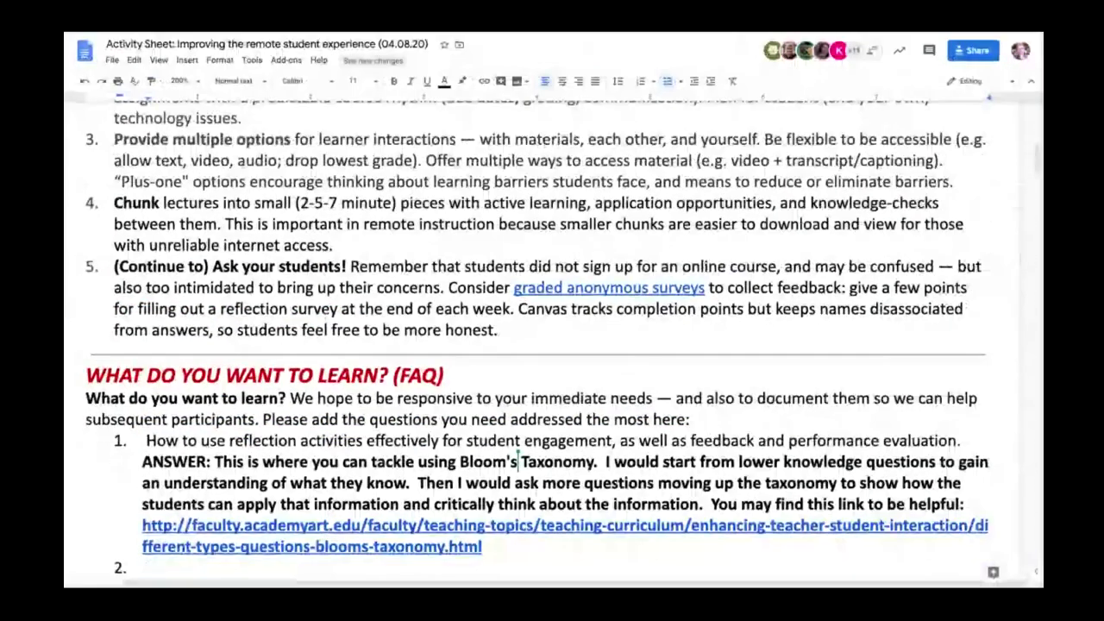
{"action": "scroll", "coordinate": [557, 300], "scroll_direction": "up", "scroll_amount": 4}
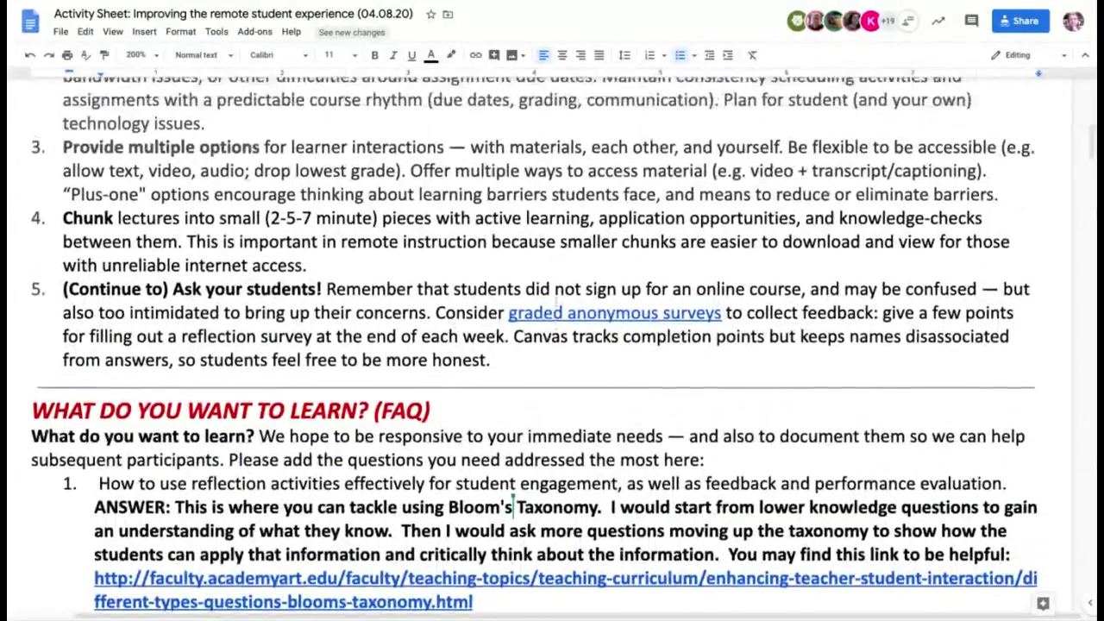
{"action": "scroll", "coordinate": [557, 300], "scroll_direction": "up", "scroll_amount": 1}
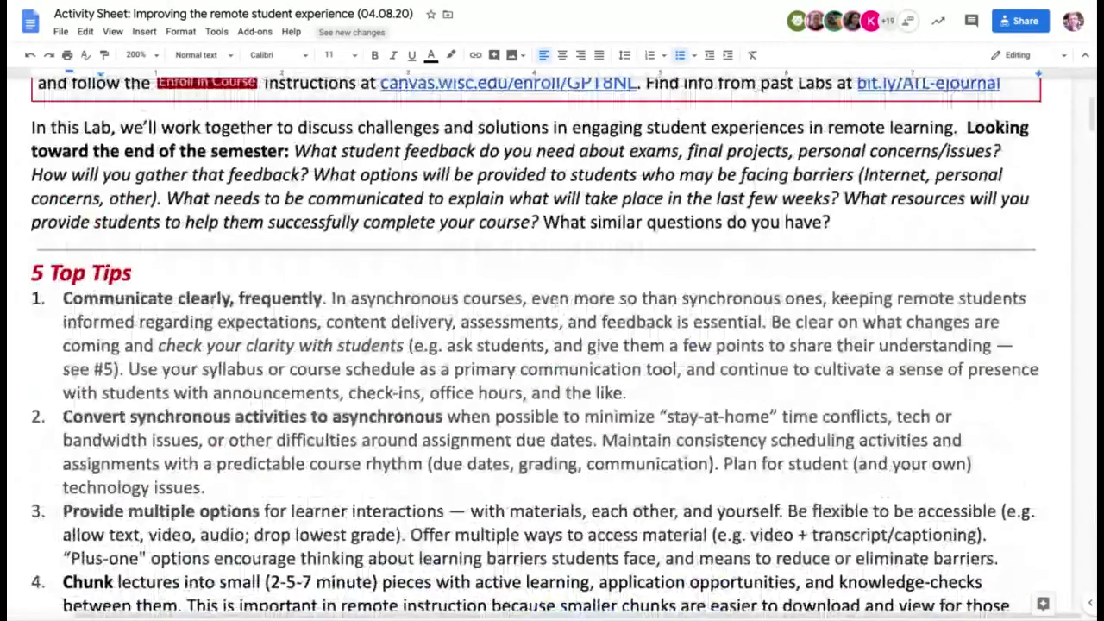
{"action": "scroll", "coordinate": [557, 300], "scroll_direction": "up", "scroll_amount": 4}
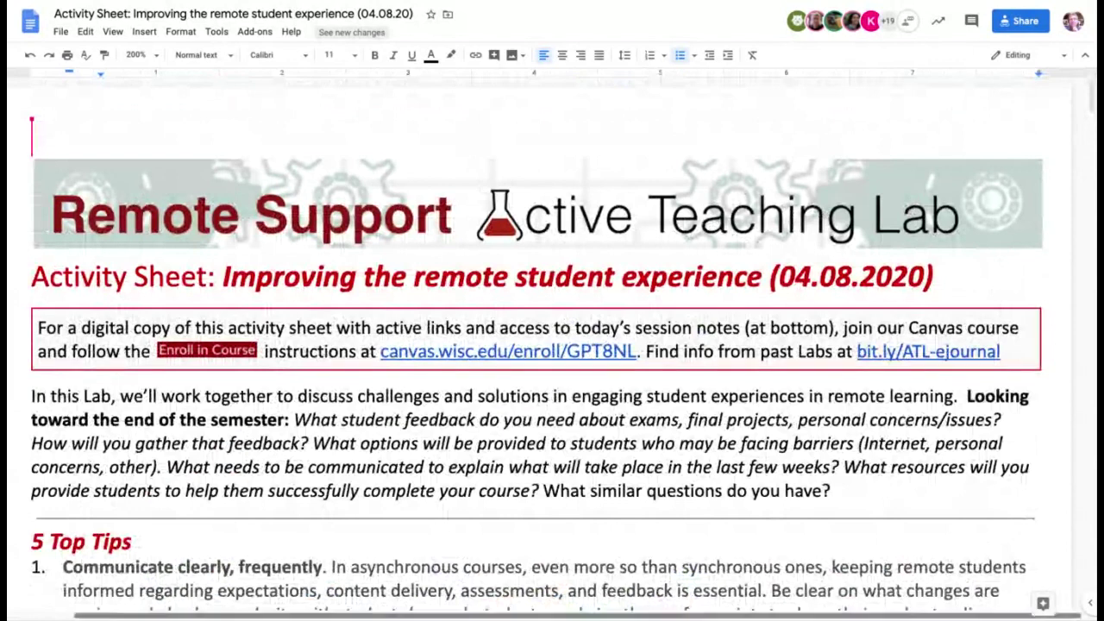
Examine the 5 Top Tips and the questions listed under "What do you want to learn? (FAQ)"
{"action": "scroll", "coordinate": [552, 345], "scroll_direction": "down", "scroll_amount": 4}
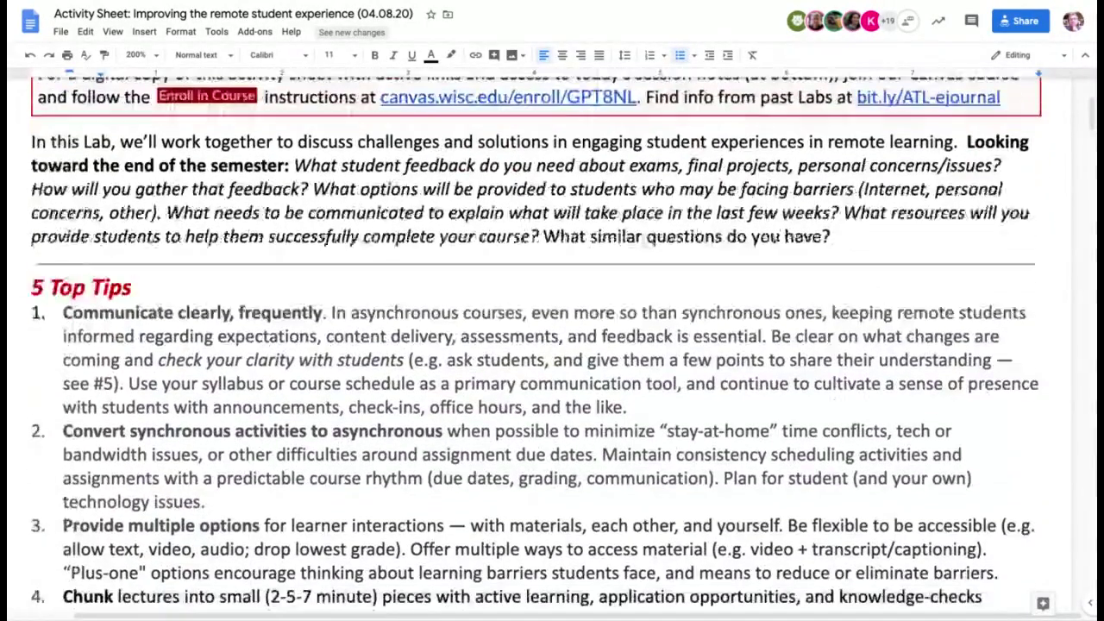
{"action": "scroll", "coordinate": [552, 345], "scroll_direction": "down", "scroll_amount": 3}
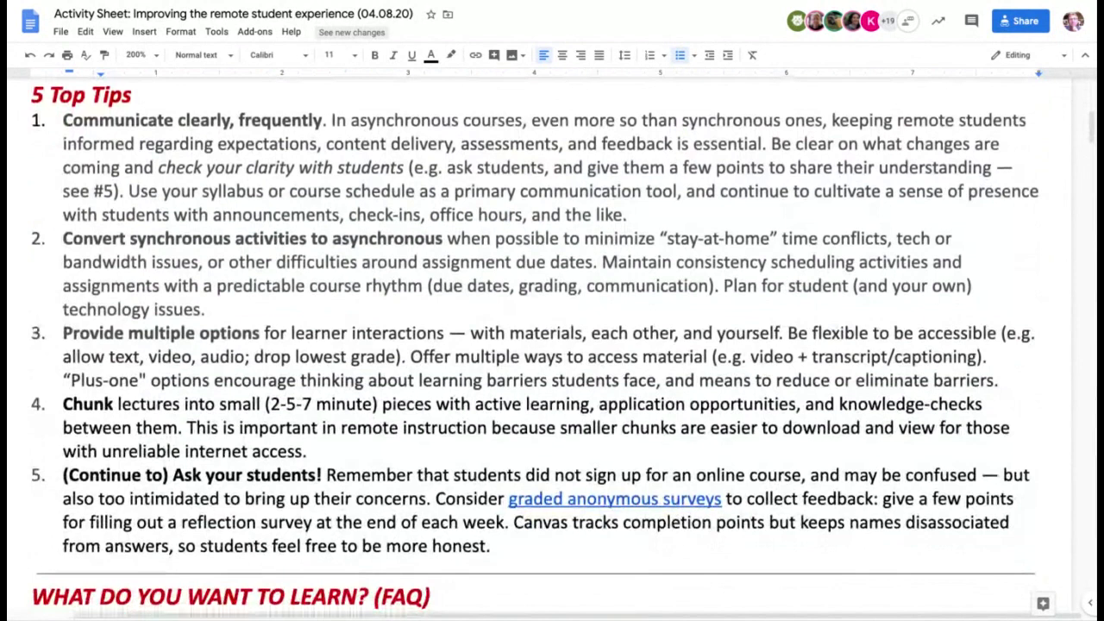
{"action": "scroll", "coordinate": [552, 345], "scroll_direction": "down", "scroll_amount": 1}
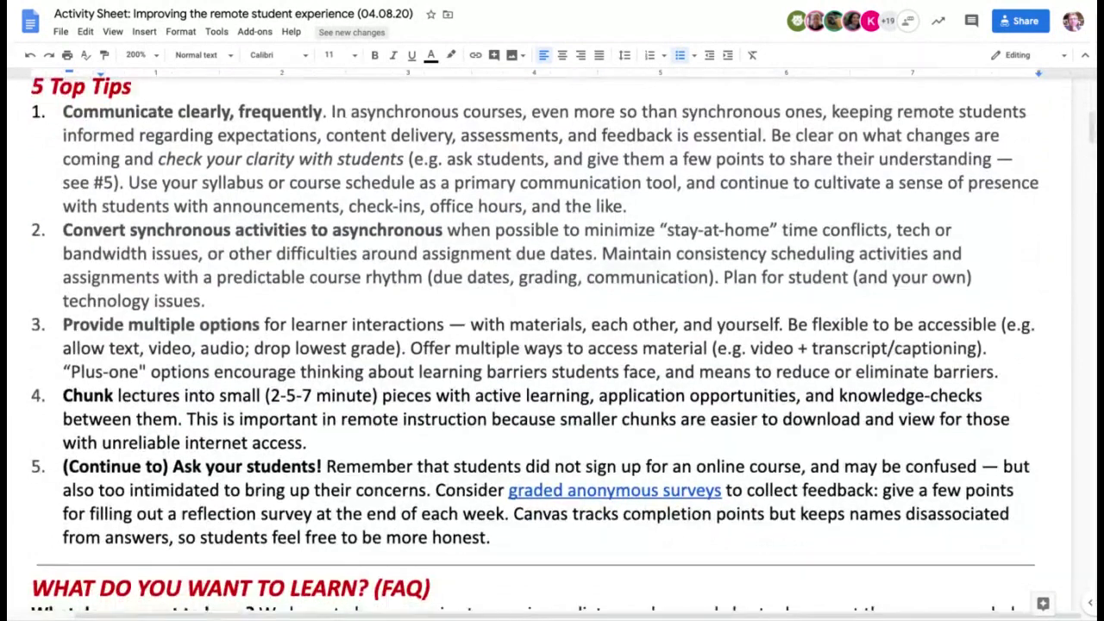
{"action": "scroll", "coordinate": [515, 385], "scroll_direction": "down", "scroll_amount": 4}
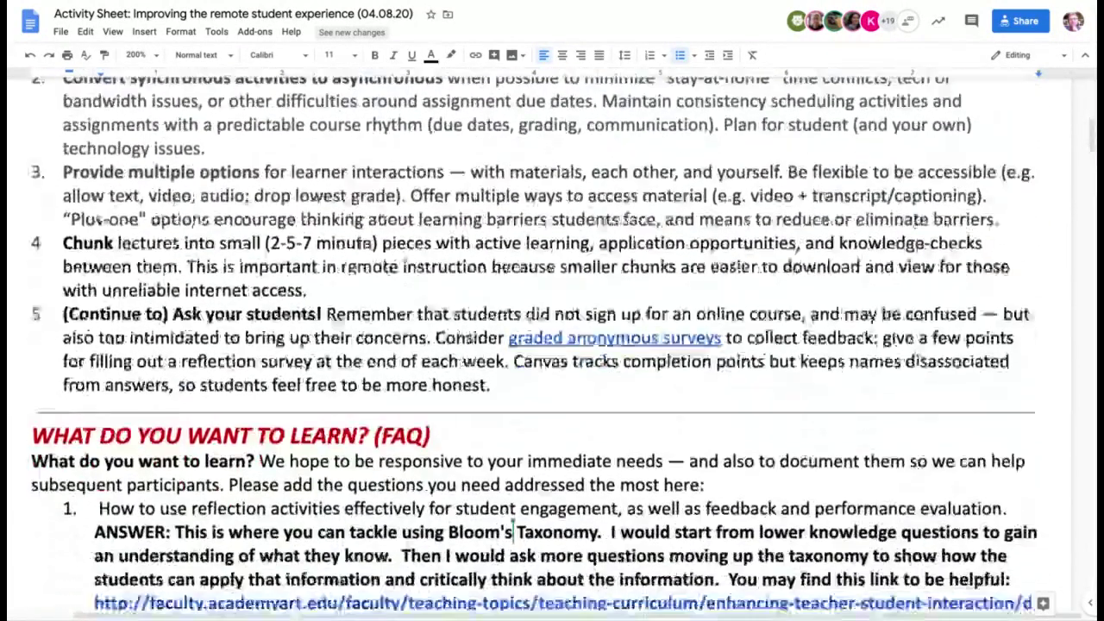
{"action": "scroll", "coordinate": [515, 385], "scroll_direction": "down", "scroll_amount": 2}
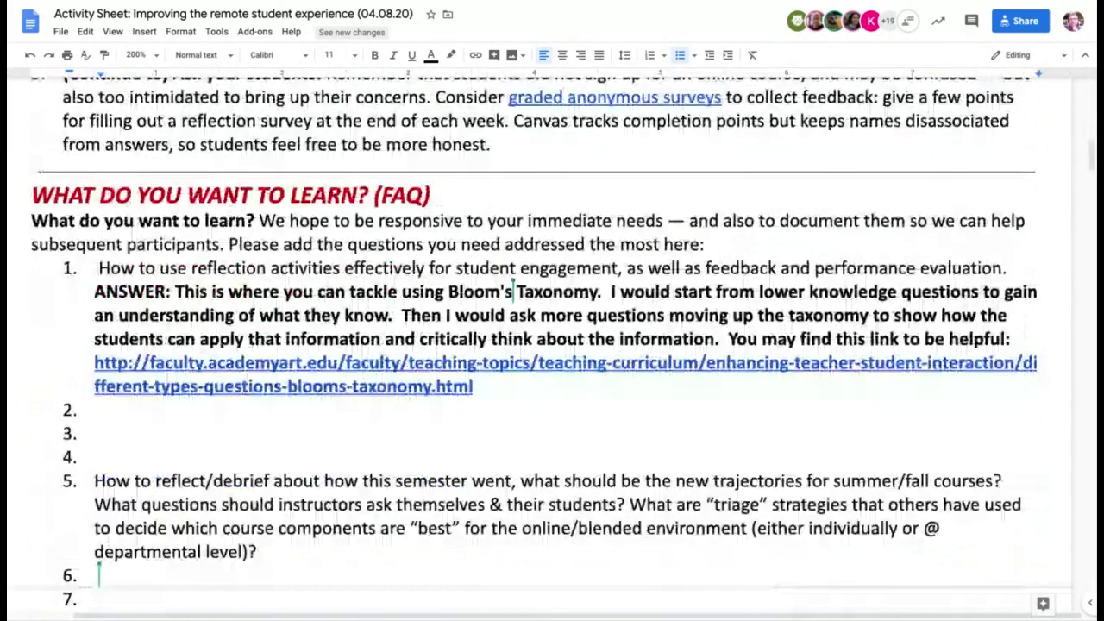
{"action": "scroll", "coordinate": [515, 384], "scroll_direction": "down", "scroll_amount": 2}
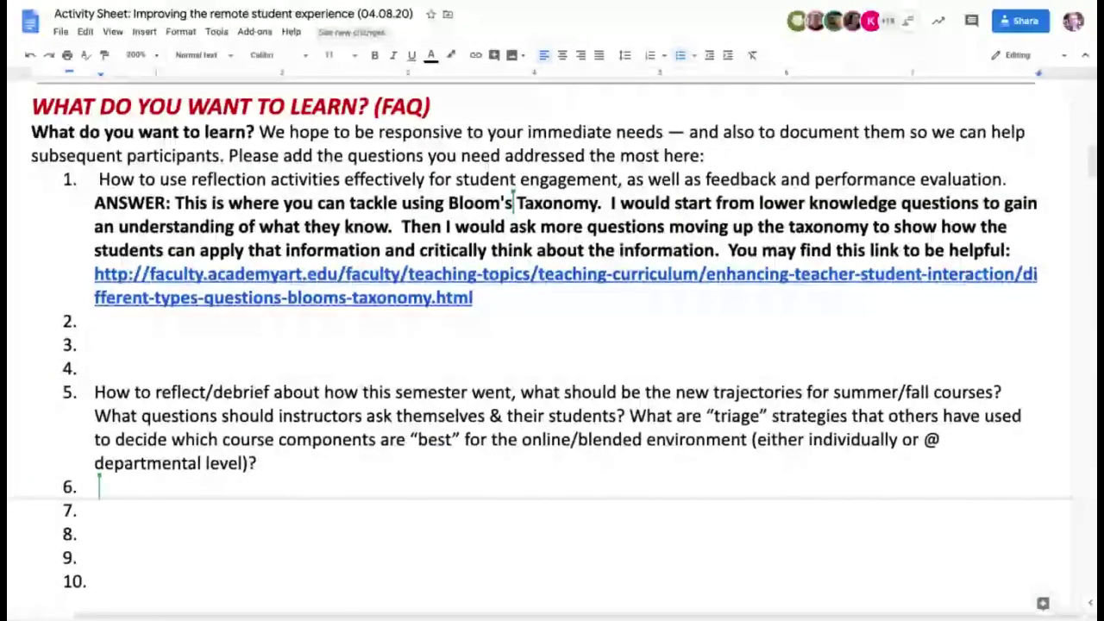
{"action": "scroll", "coordinate": [515, 385], "scroll_direction": "down", "scroll_amount": 1}
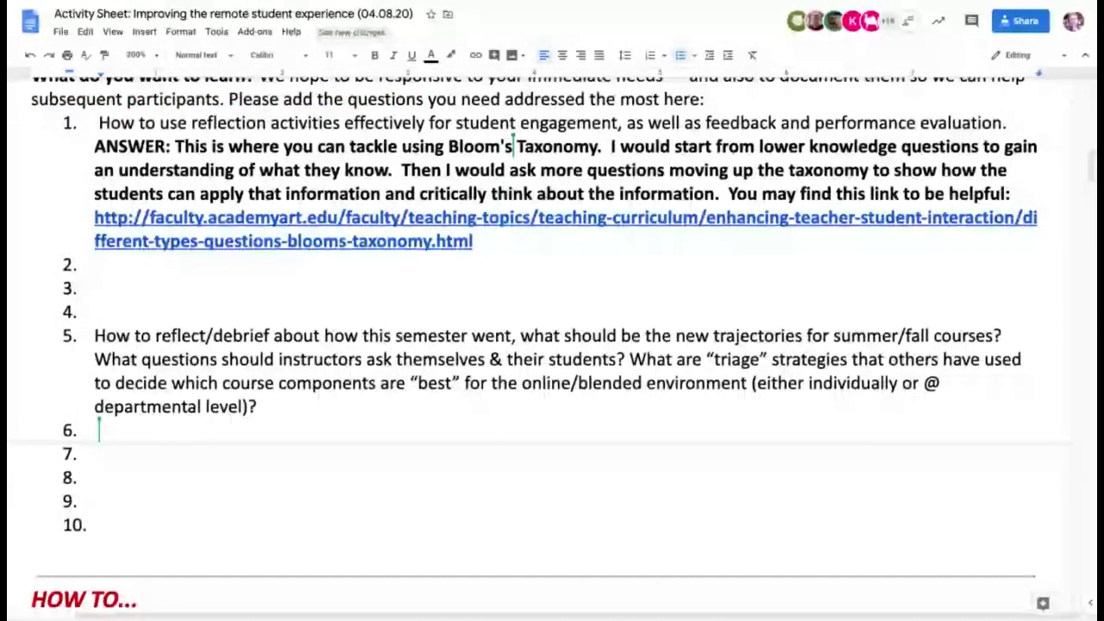
{"action": "scroll", "coordinate": [552, 345], "scroll_direction": "up", "scroll_amount": 1}
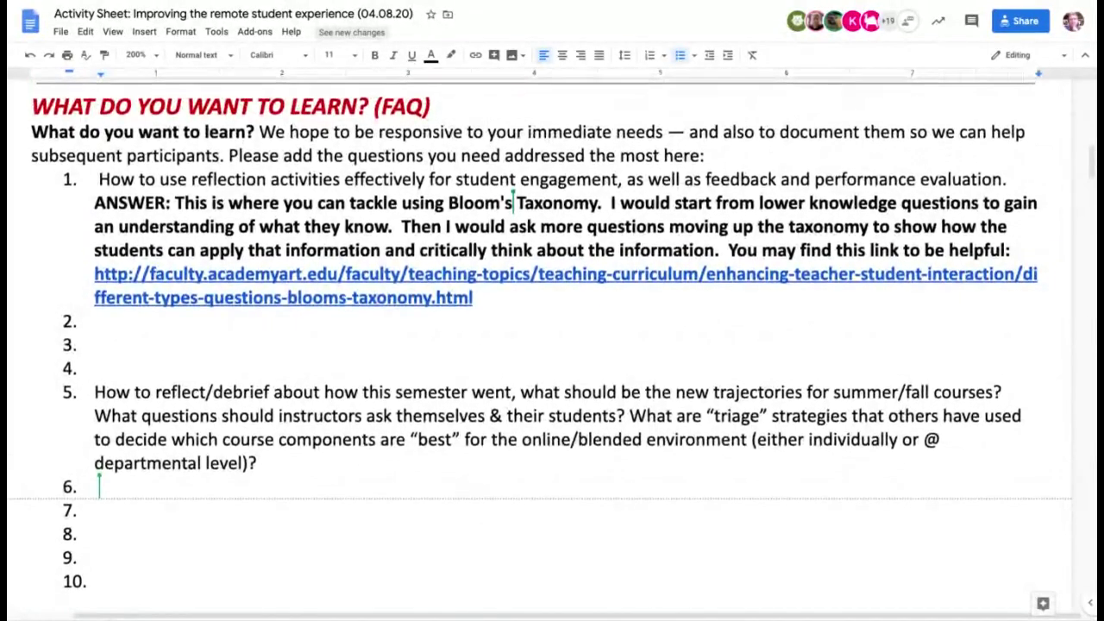
Mark out FAQ question 1, its Bloom's Taxonomy answer, and the "x2" after question 5 for reading
{"action": "left_click_drag", "start_coordinate": [99, 178], "coordinate": [1007, 179]}
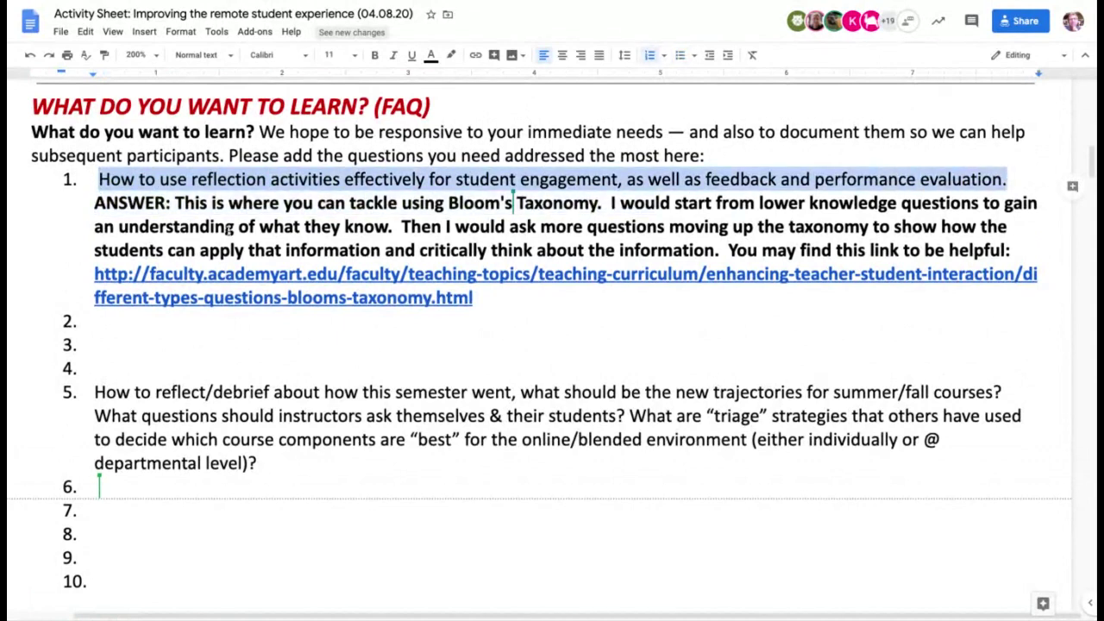
{"action": "left_click_drag", "start_coordinate": [87, 200], "coordinate": [473, 298]}
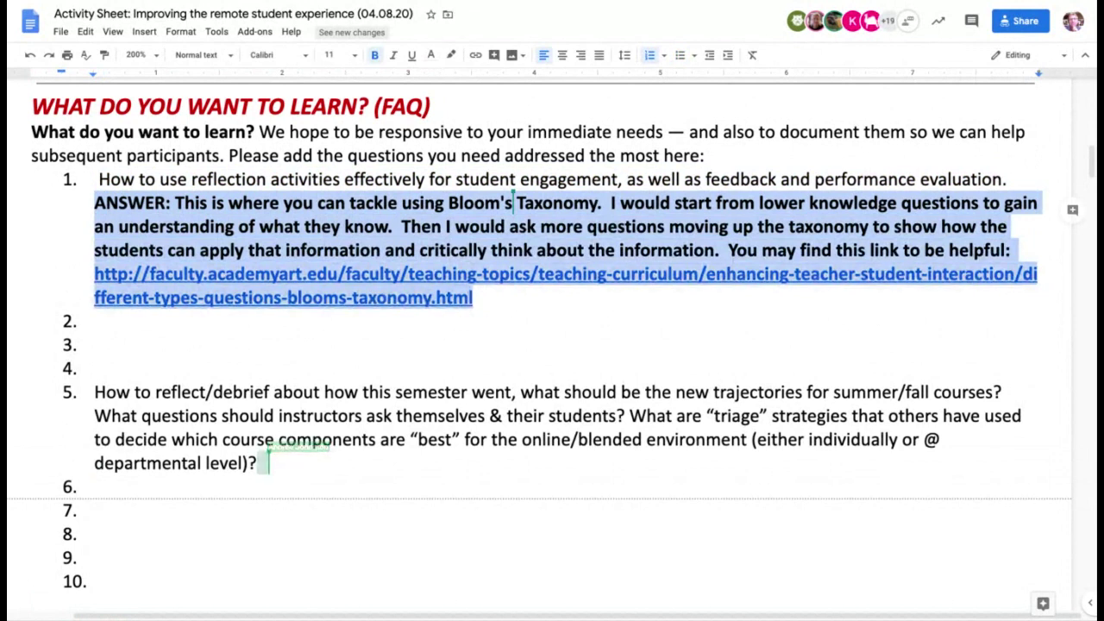
{"action": "key", "text": "Right"}
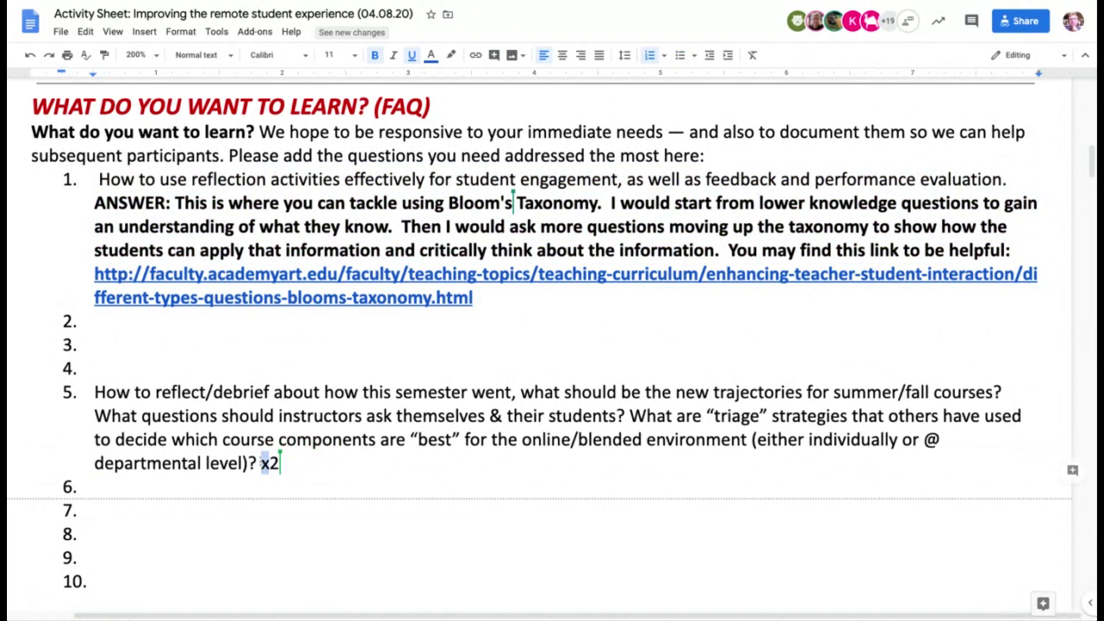
{"action": "double_click", "coordinate": [270, 463]}
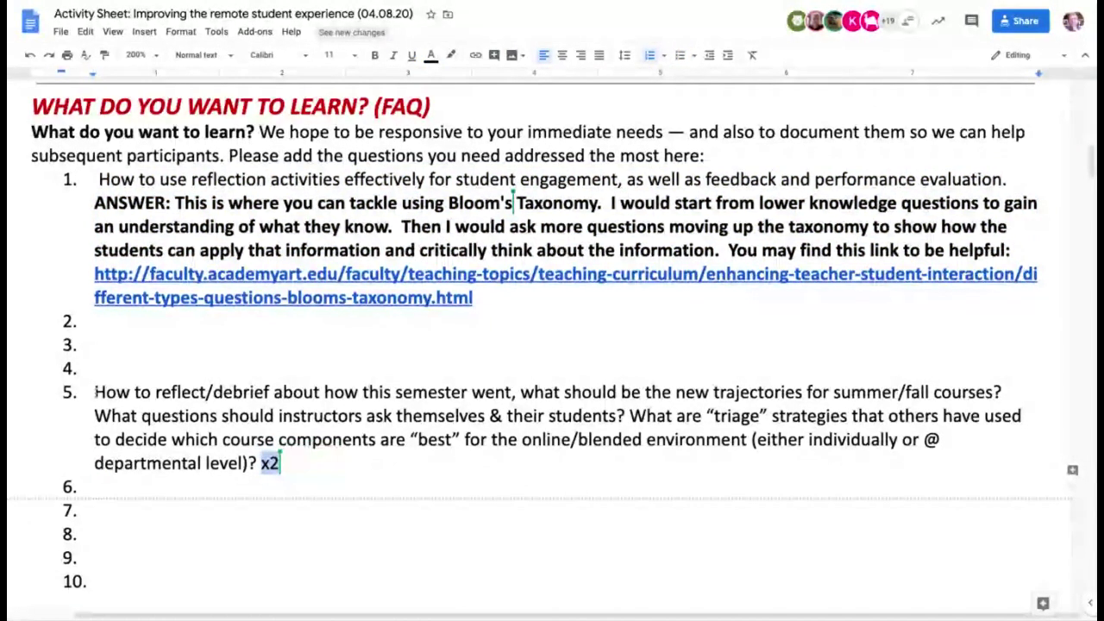
Add a plus sign in front of FAQ question 5 and clear the stray plus sign from item 4
{"action": "left_click", "coordinate": [205, 373]}
{"action": "type", "text": "+"}
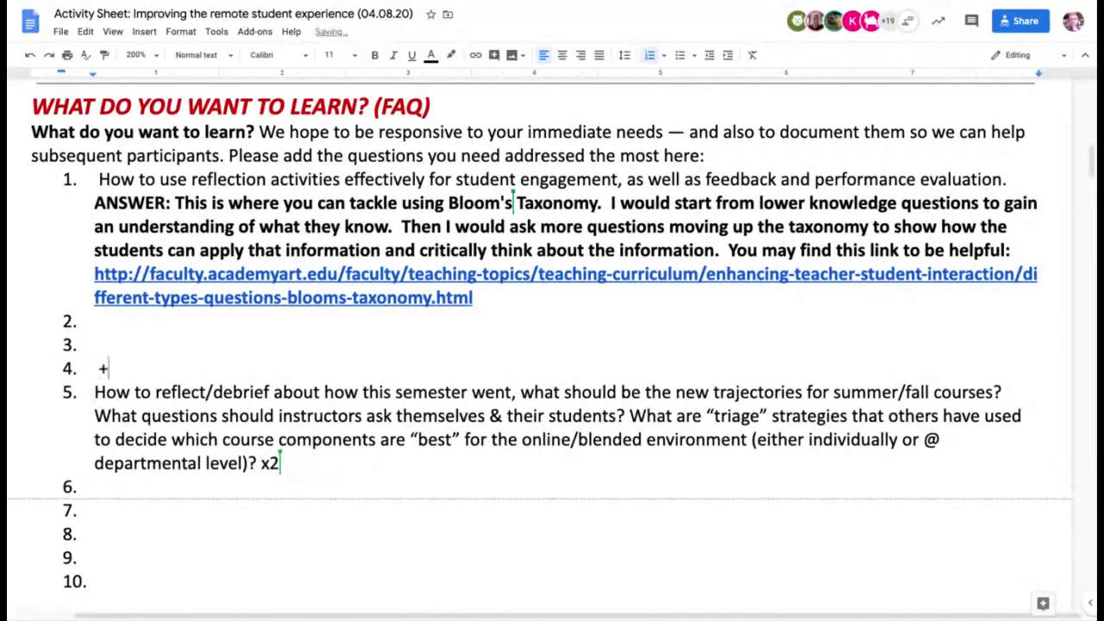
{"action": "left_click", "coordinate": [95, 392]}
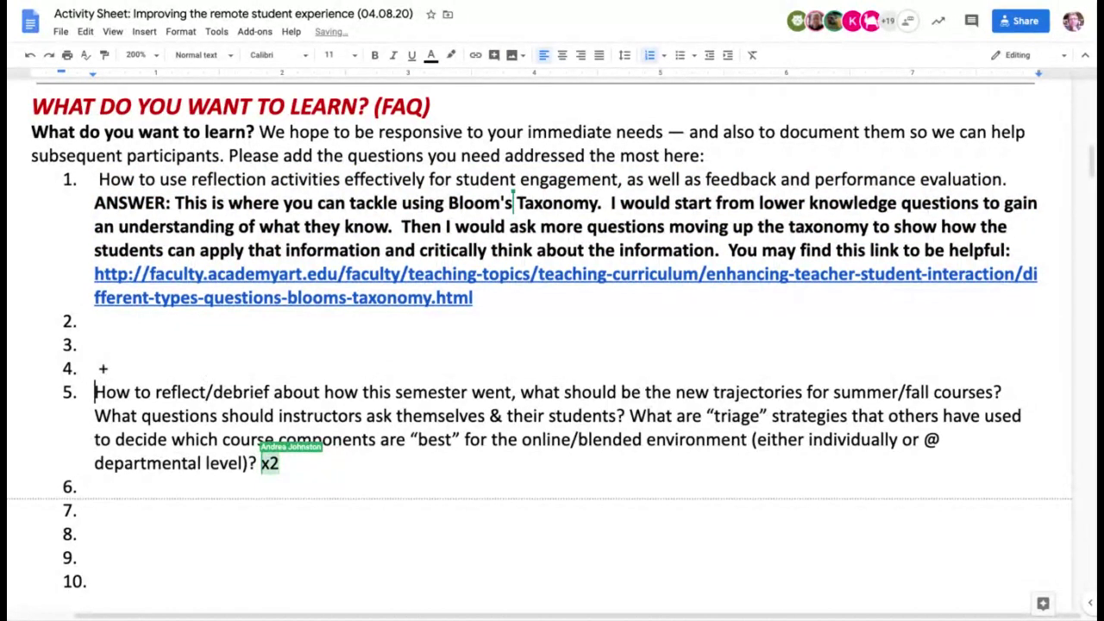
{"action": "type", "text": "+"}
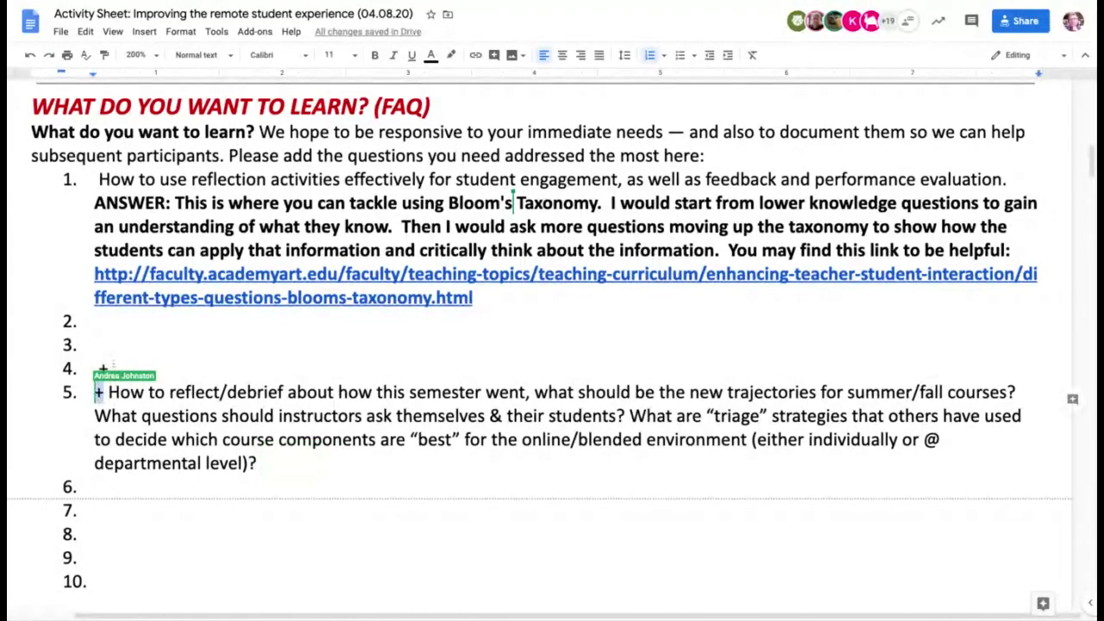
{"action": "left_click", "coordinate": [103, 368]}
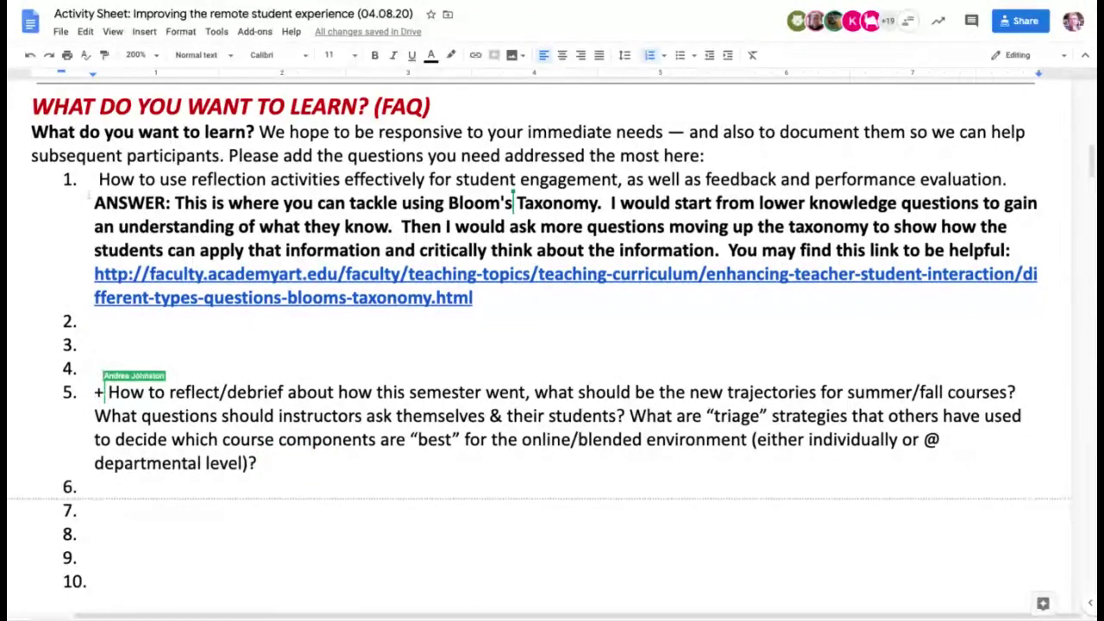
{"action": "left_click", "coordinate": [95, 179]}
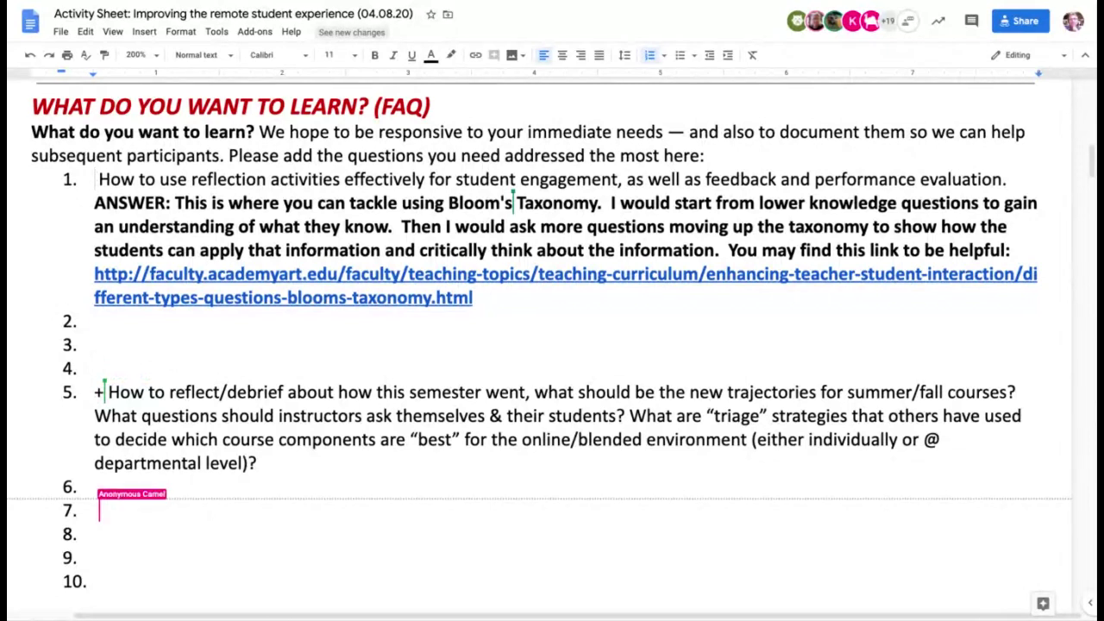
{"action": "type", "text": "+"}
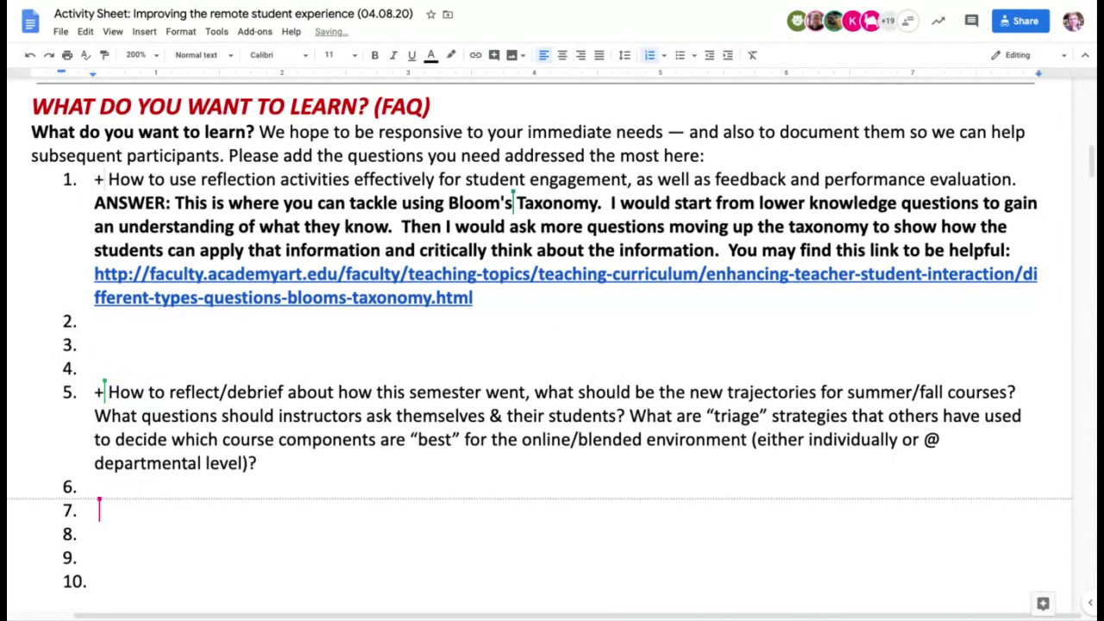
{"action": "key", "text": "BackSpace"}
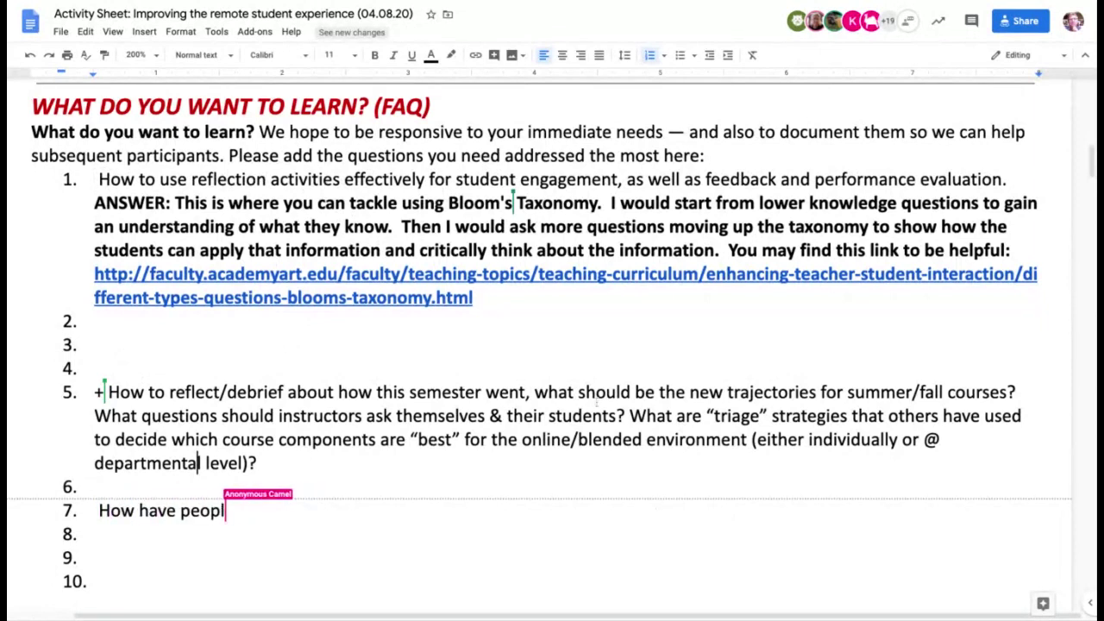
Review the 5 Top Tips again and read on through the FAQ questions to question 7
{"action": "scroll", "coordinate": [596, 401], "scroll_direction": "up", "scroll_amount": 3}
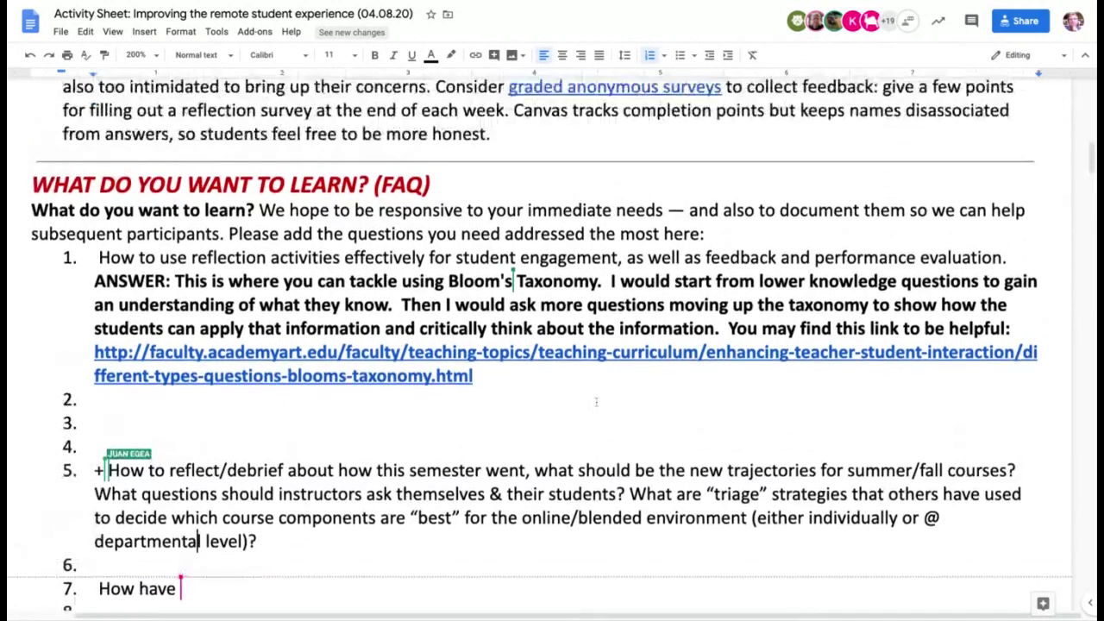
{"action": "scroll", "coordinate": [596, 402], "scroll_direction": "up", "scroll_amount": 2}
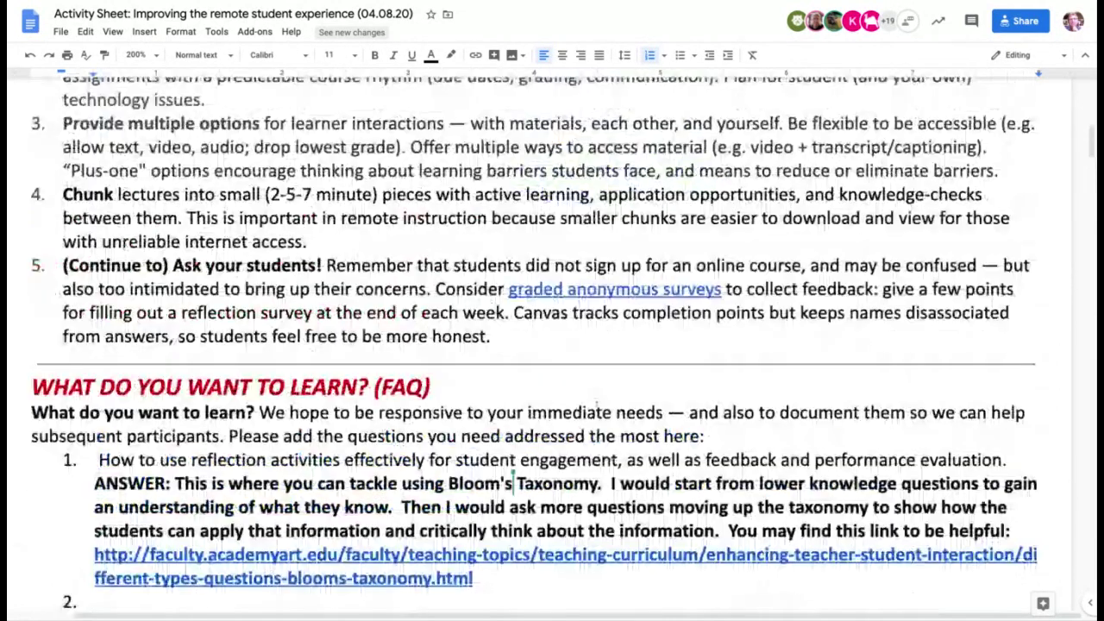
{"action": "scroll", "coordinate": [597, 405], "scroll_direction": "up", "scroll_amount": 3}
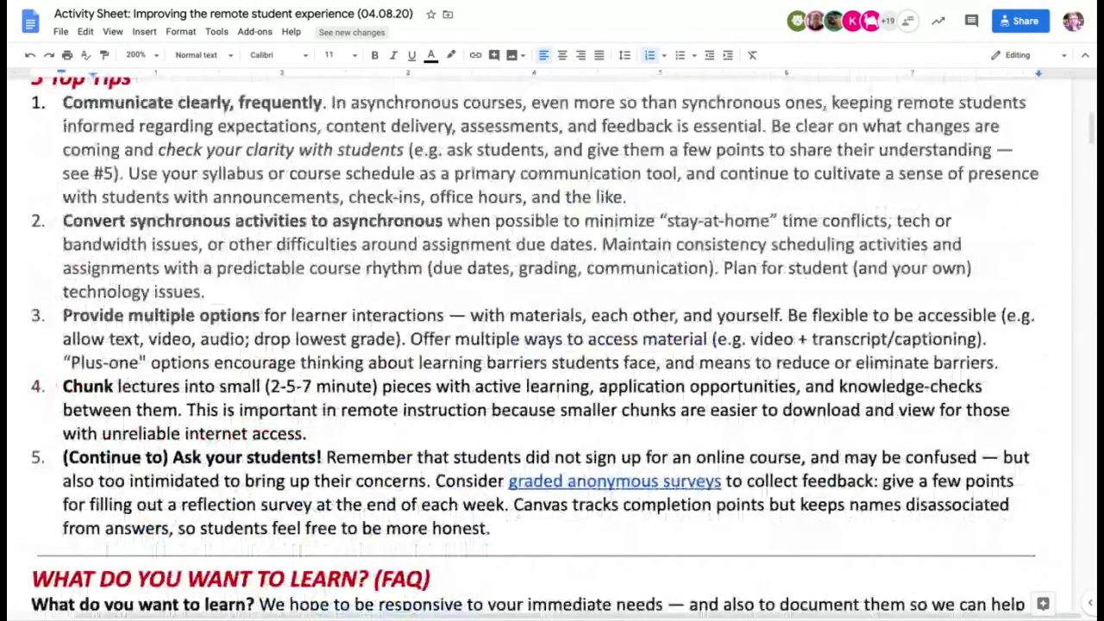
{"action": "scroll", "coordinate": [607, 388], "scroll_direction": "up", "scroll_amount": 1}
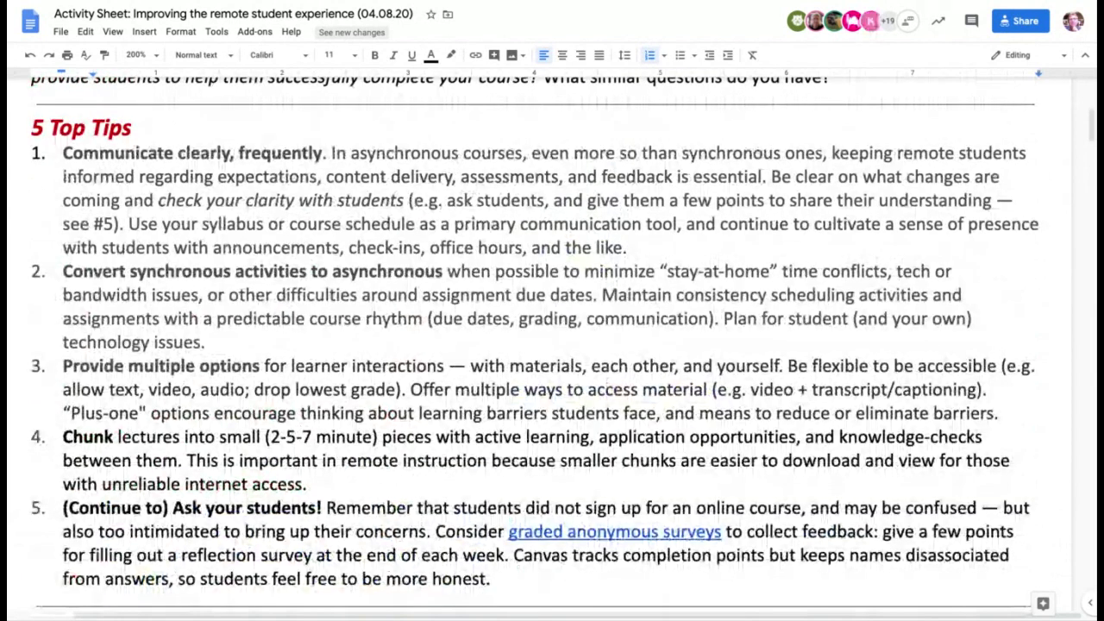
{"action": "scroll", "coordinate": [515, 519], "scroll_direction": "down", "scroll_amount": 4}
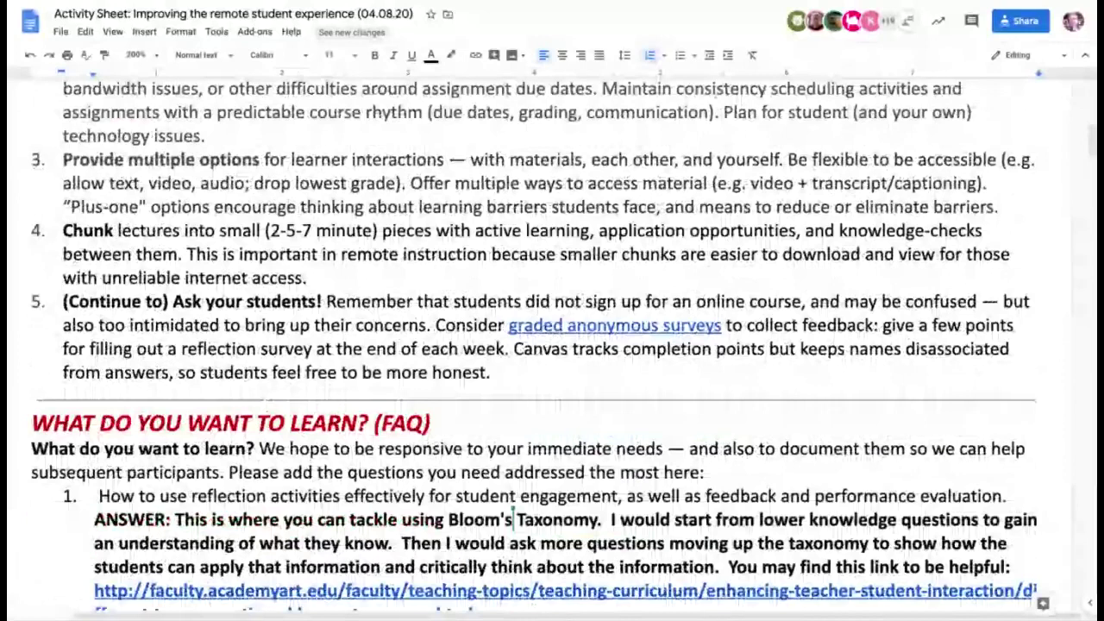
{"action": "scroll", "coordinate": [552, 345], "scroll_direction": "down", "scroll_amount": 3}
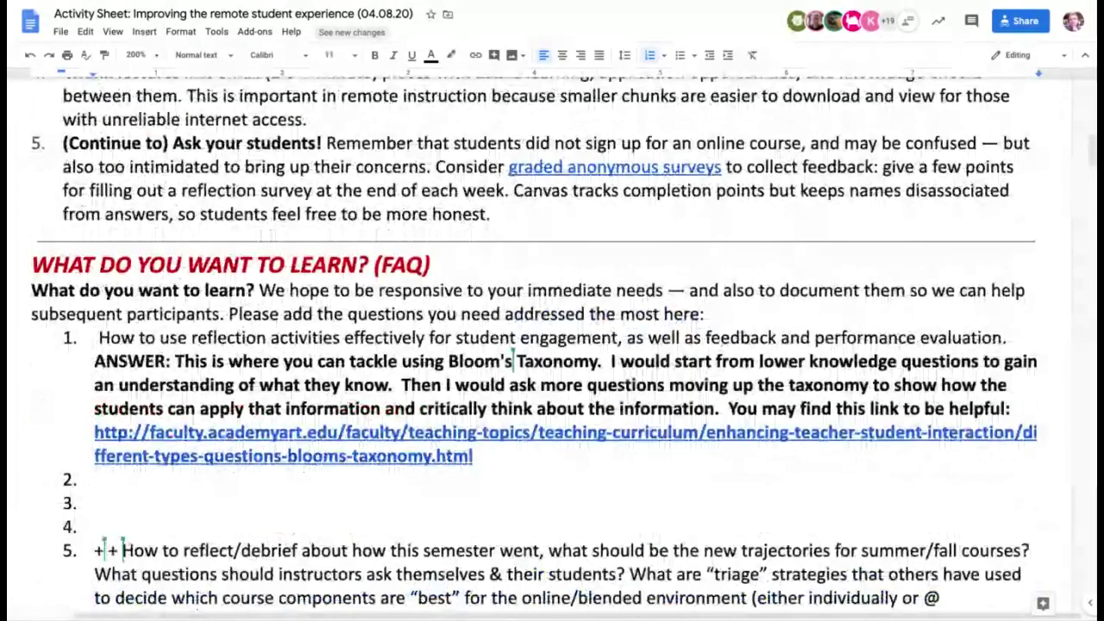
{"action": "scroll", "coordinate": [405, 320], "scroll_direction": "down", "scroll_amount": 3}
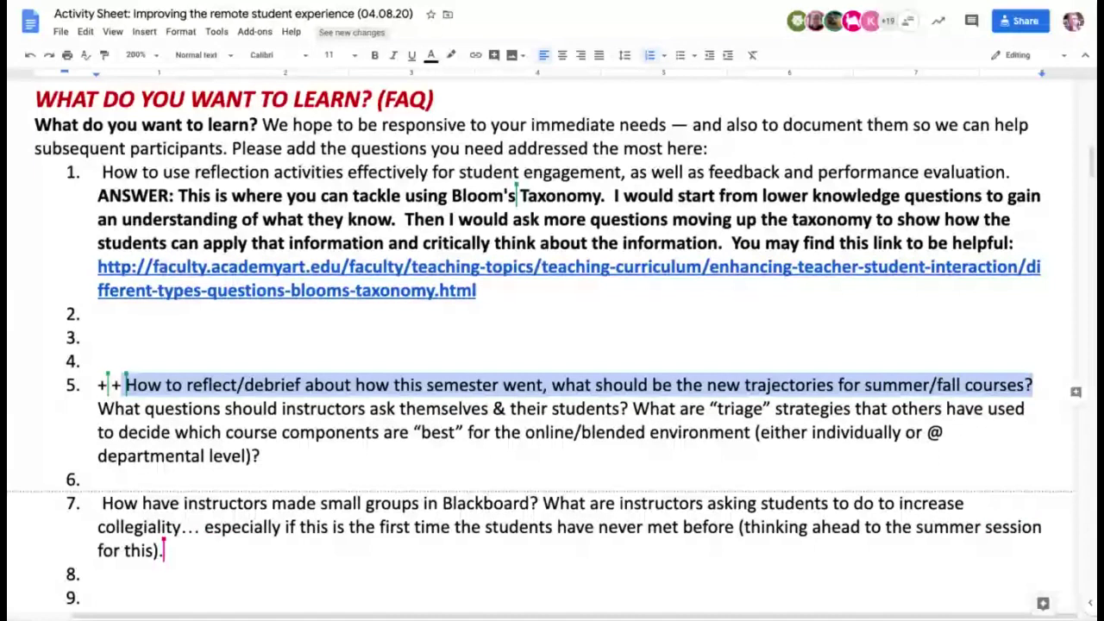
Replace the web address in the answer to FAQ question 1 with its page title, "Different Types of Questions based on Bloom's Taxonomy"
{"action": "left_click", "coordinate": [389, 291]}
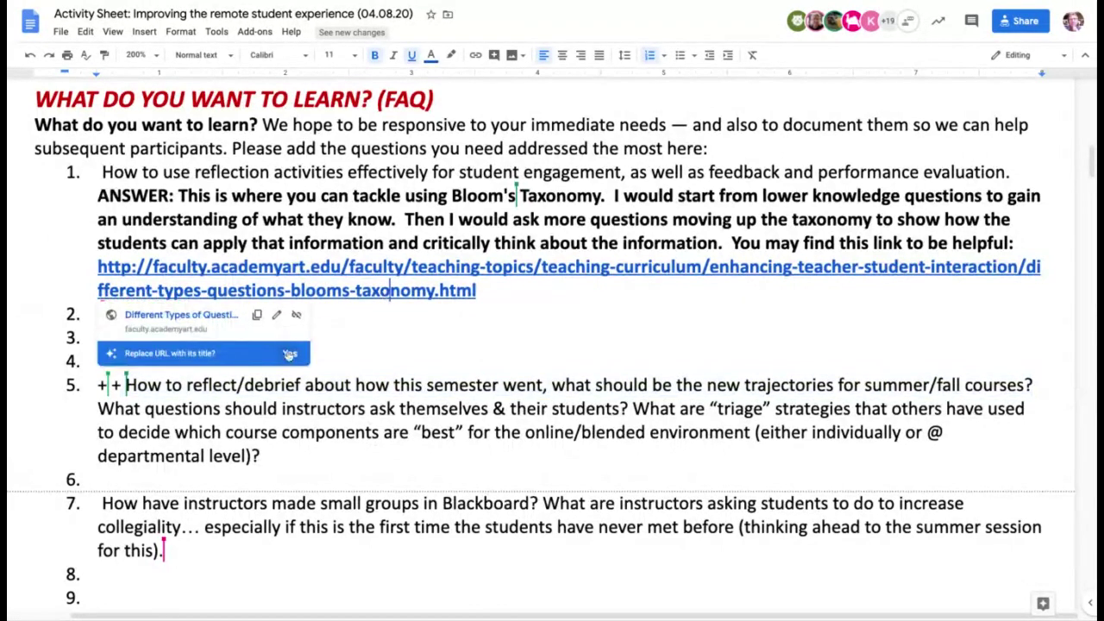
{"action": "left_click", "coordinate": [290, 353]}
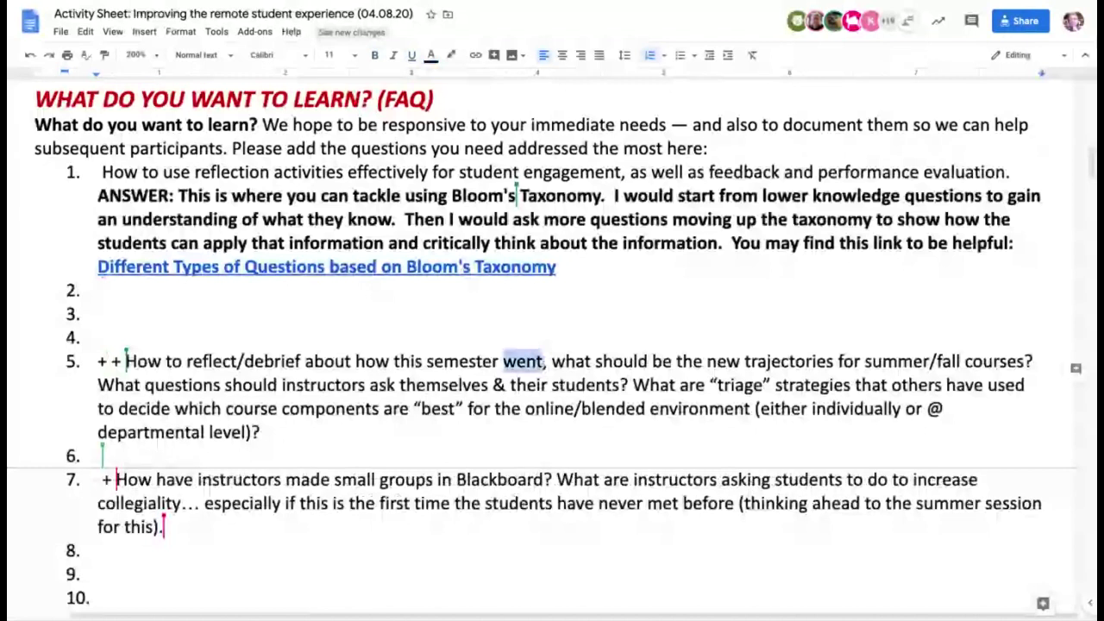
Place the cursor after "went" in FAQ question 5 and open the highlight color choices
{"action": "left_click", "coordinate": [525, 306]}
{"action": "left_click", "coordinate": [450, 54]}
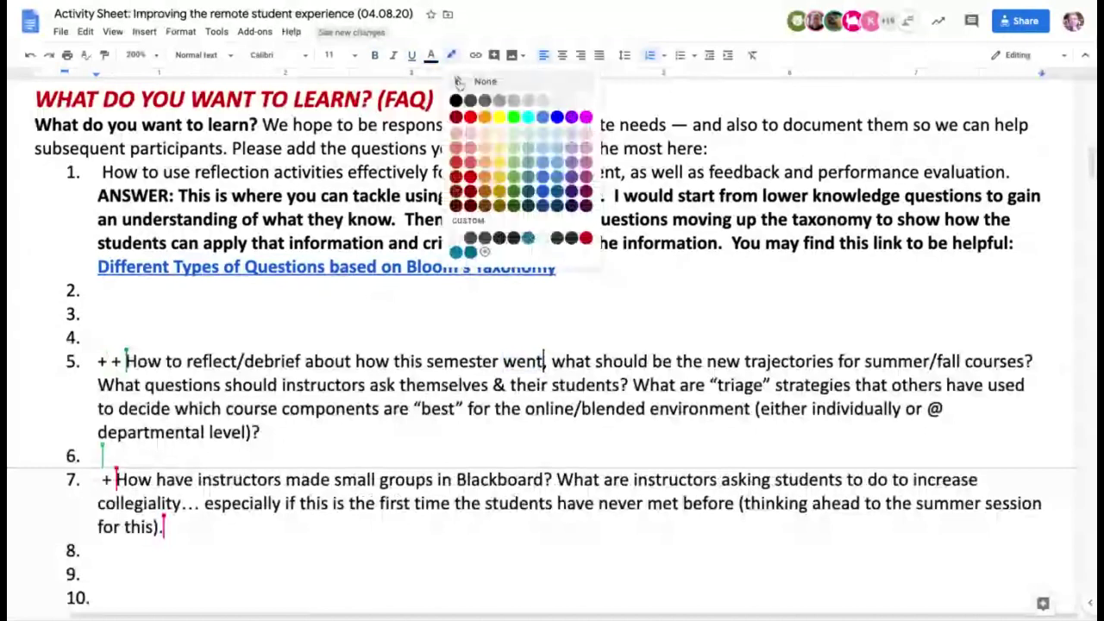
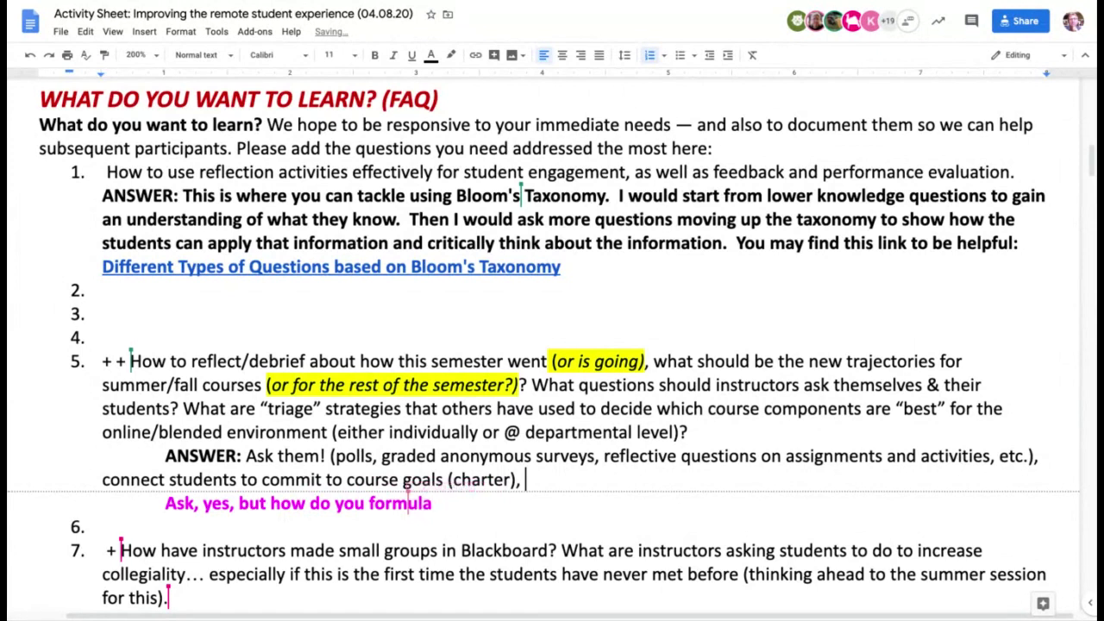
Finish the answer to FAQ question 5 with "involve them in assessment, etc."
{"action": "type", "text": "involve them in"}
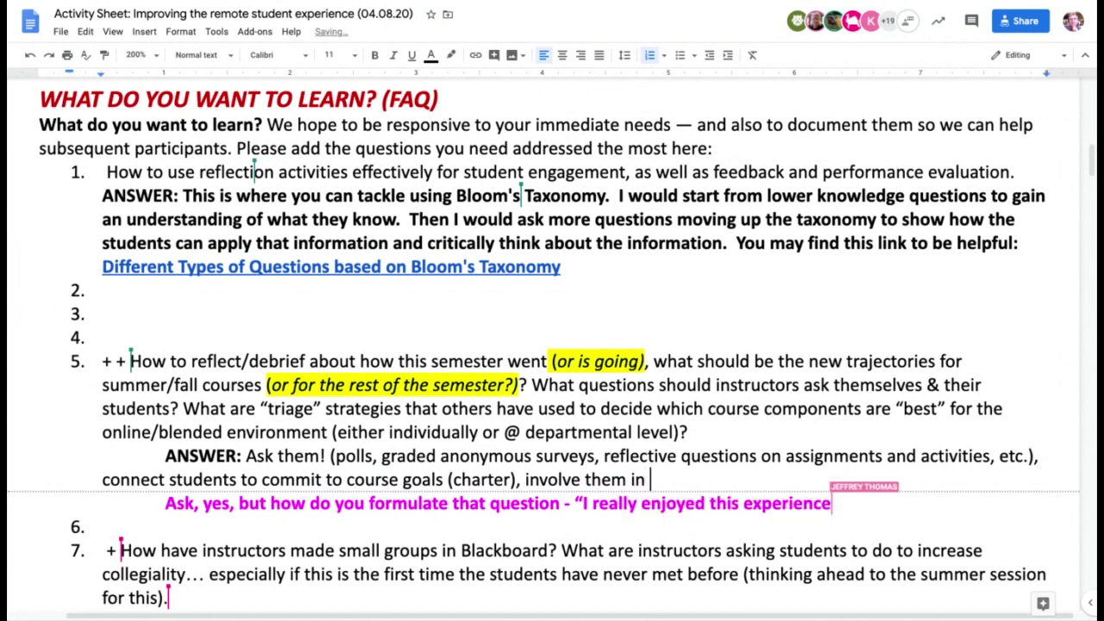
{"action": "type", "text": "a"}
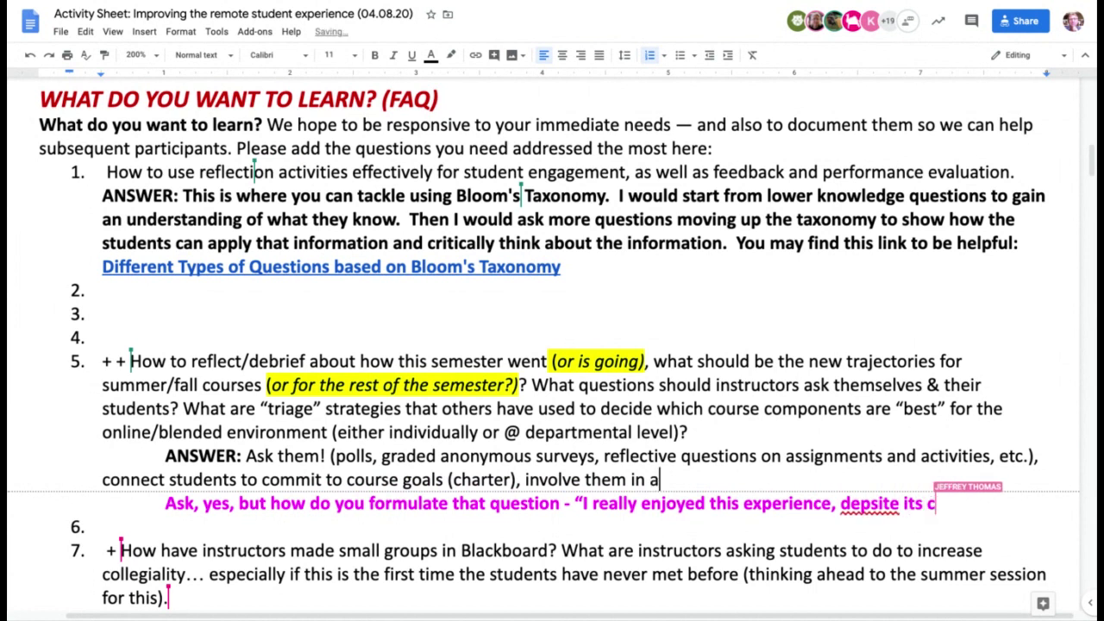
{"action": "type", "text": "ss"}
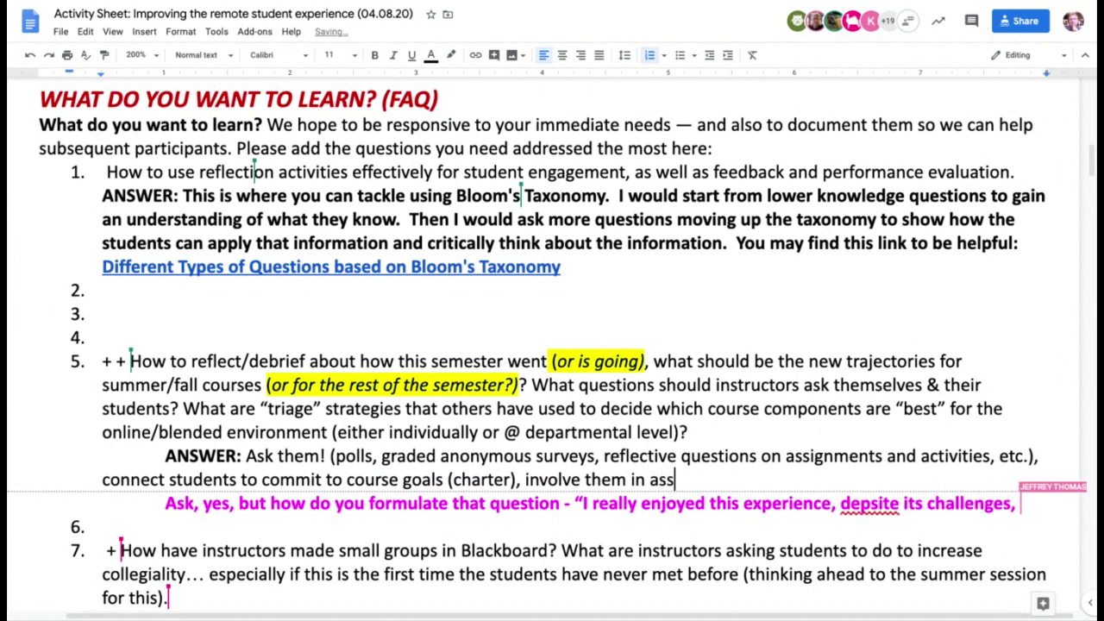
{"action": "type", "text": "essment"}
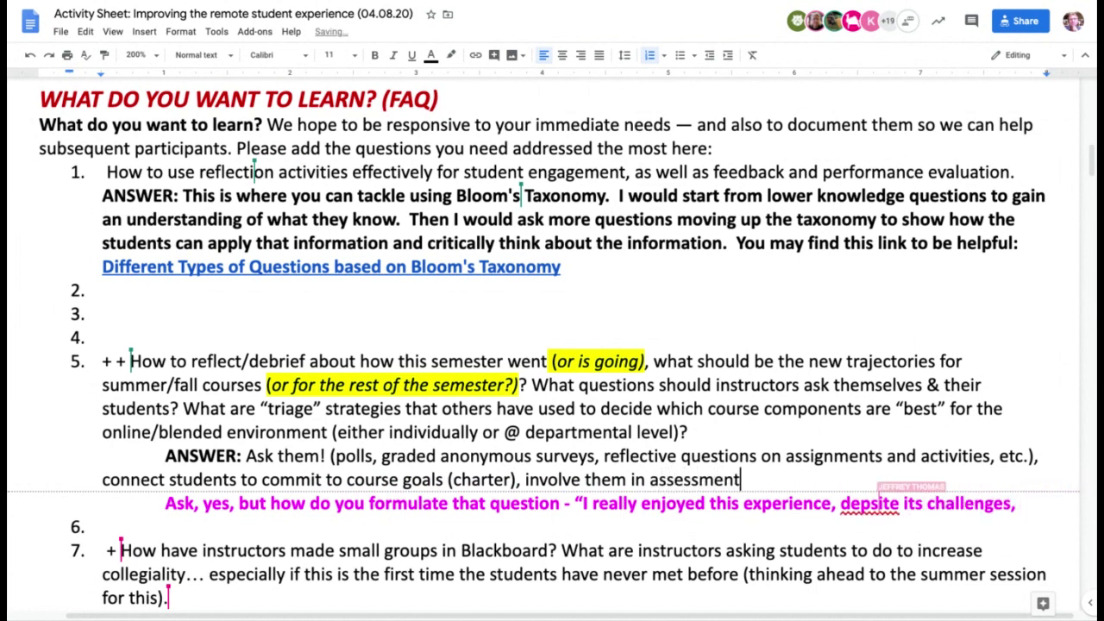
{"action": "type", "text": ", et"}
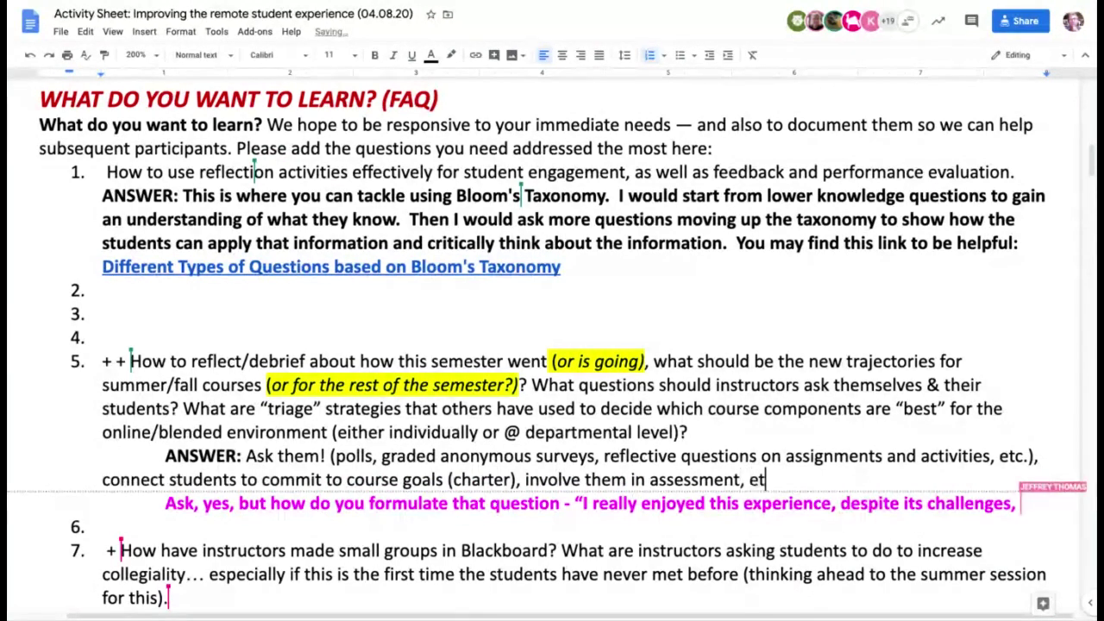
{"action": "type", "text": "c."}
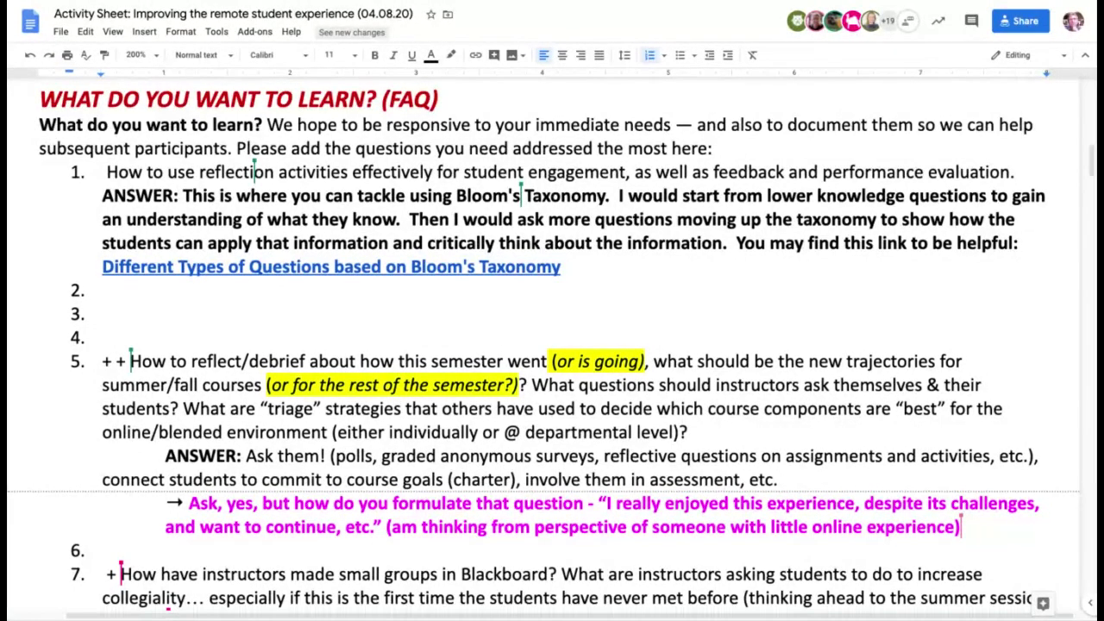
Copy "Ask them" from the answer to FAQ question 5 and add an empty numbered item after item 6
{"action": "scroll", "coordinate": [543, 345], "scroll_direction": "down", "scroll_amount": 2}
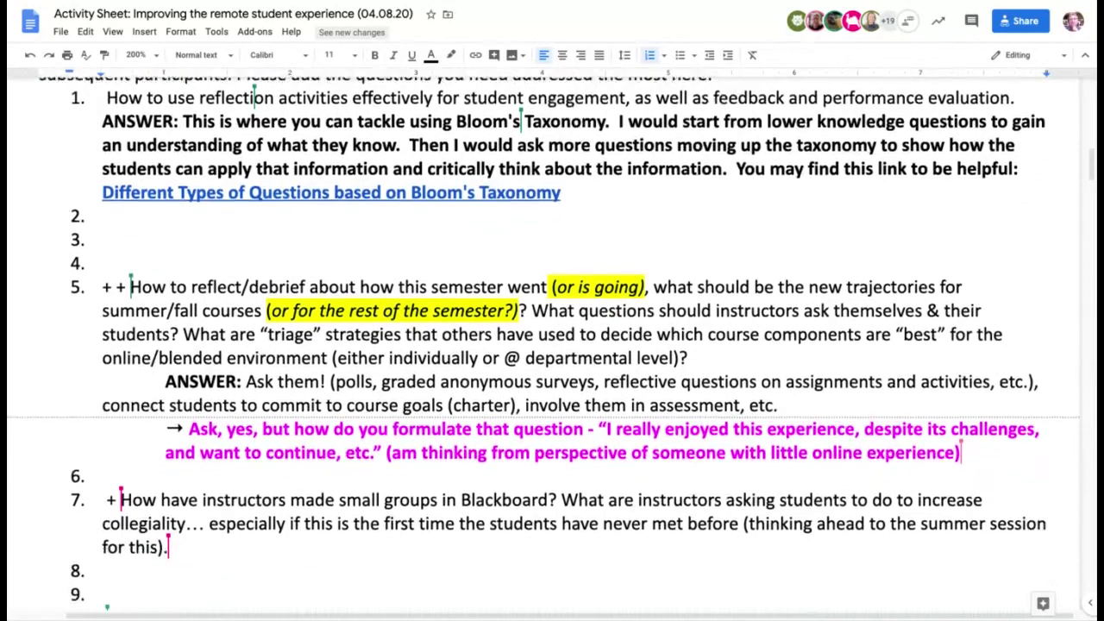
{"action": "scroll", "coordinate": [543, 345], "scroll_direction": "down", "scroll_amount": 2}
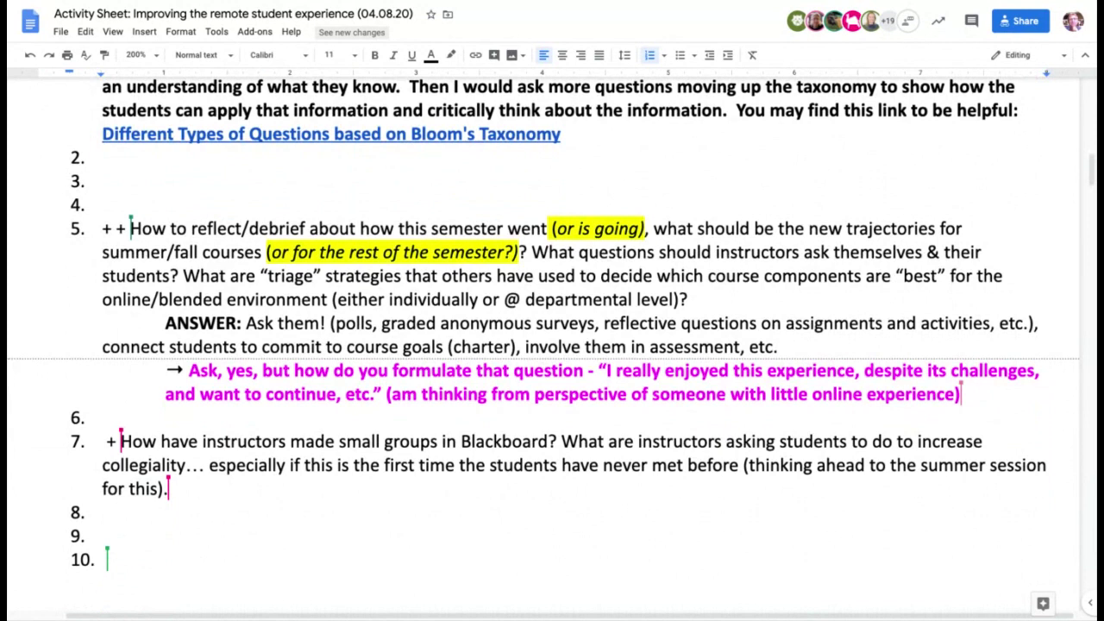
{"action": "left_click_drag", "start_coordinate": [246, 322], "coordinate": [319, 323]}
{"action": "key", "text": "ctrl+c"}
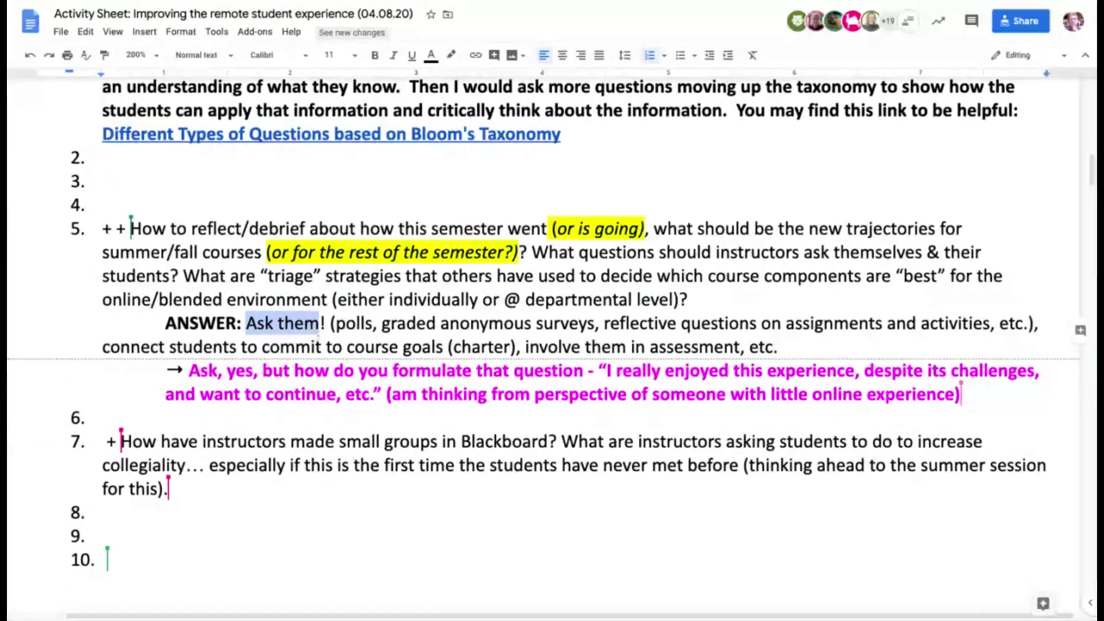
{"action": "left_click", "coordinate": [248, 416]}
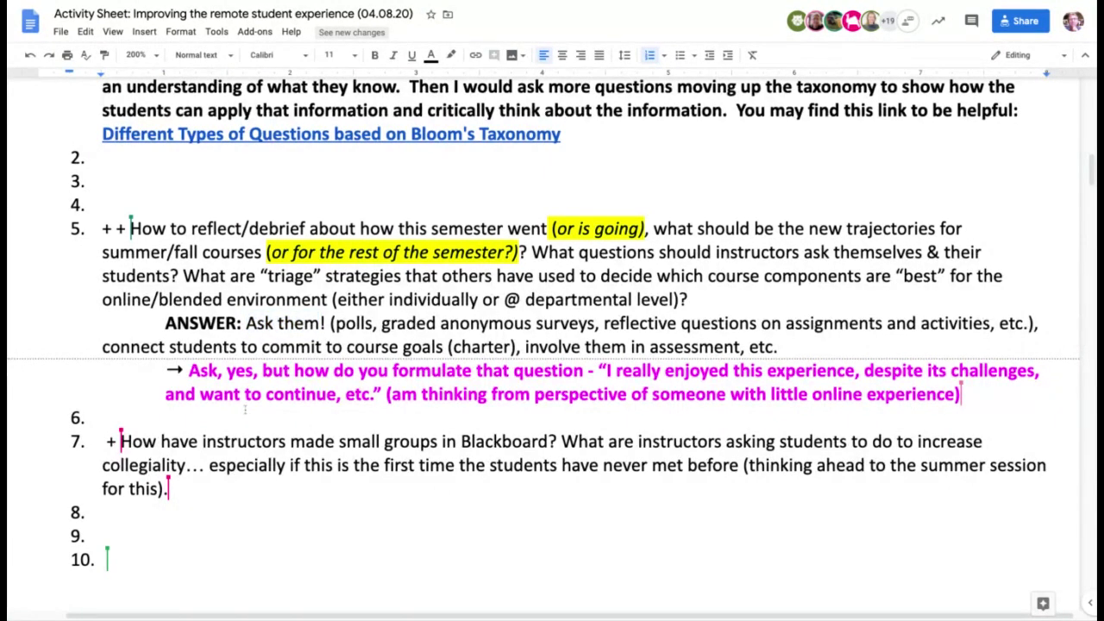
{"action": "key", "text": "Return"}
{"action": "key", "text": "ctrl+b"}
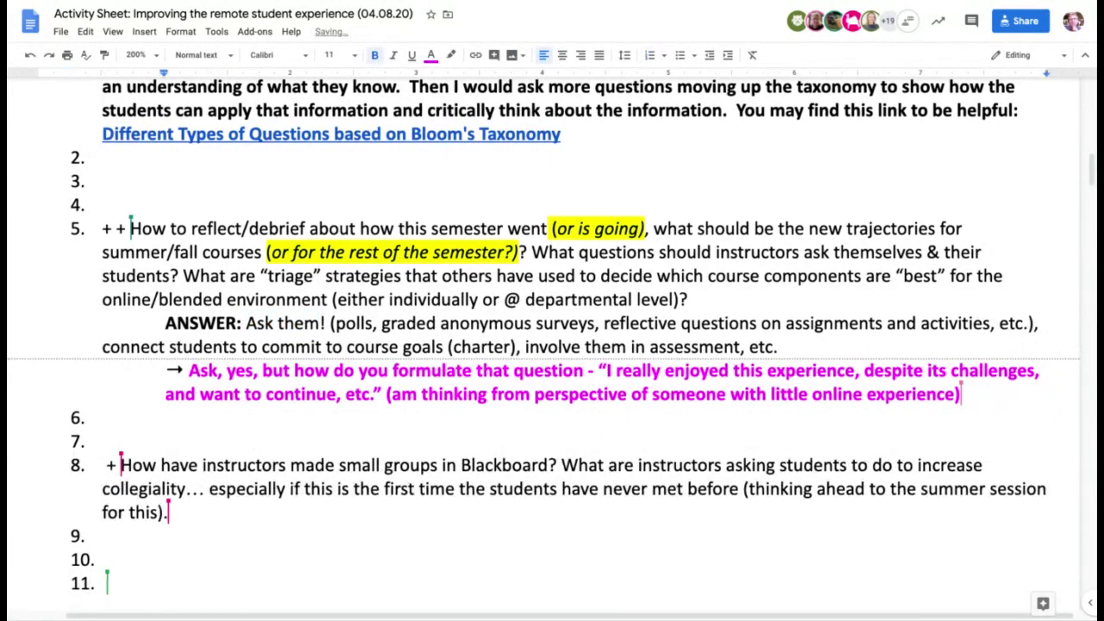
Start a line below the magenta follow-up, paste "Ask them" for its plain formatting, and replace that text with an arrow
{"action": "left_click", "coordinate": [960, 394]}
{"action": "key", "text": "Return"}
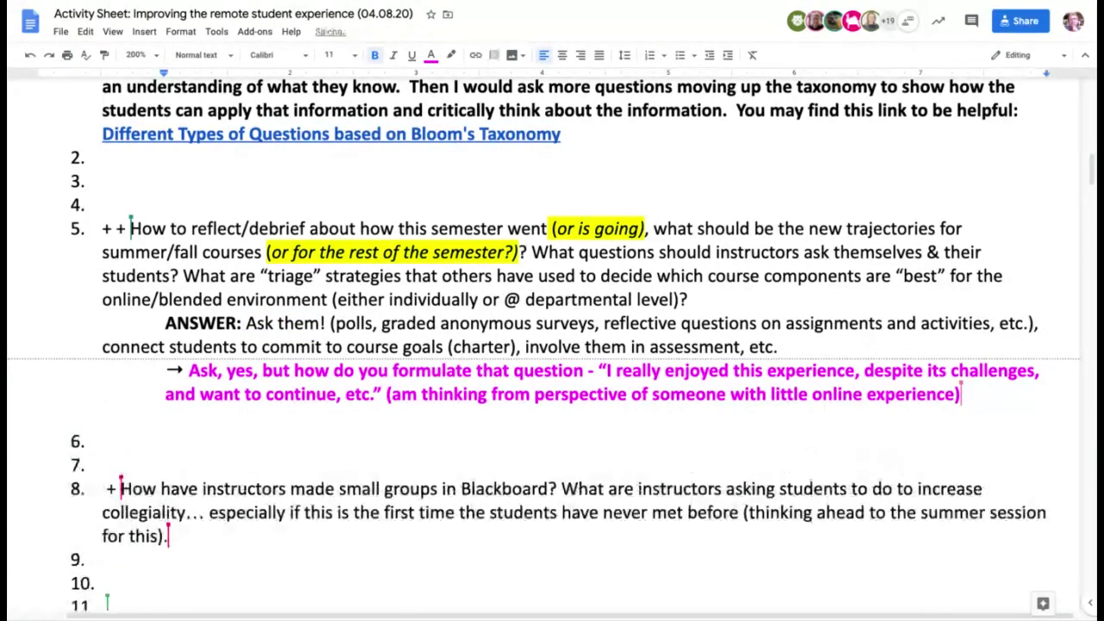
{"action": "key", "text": "ctrl+v"}
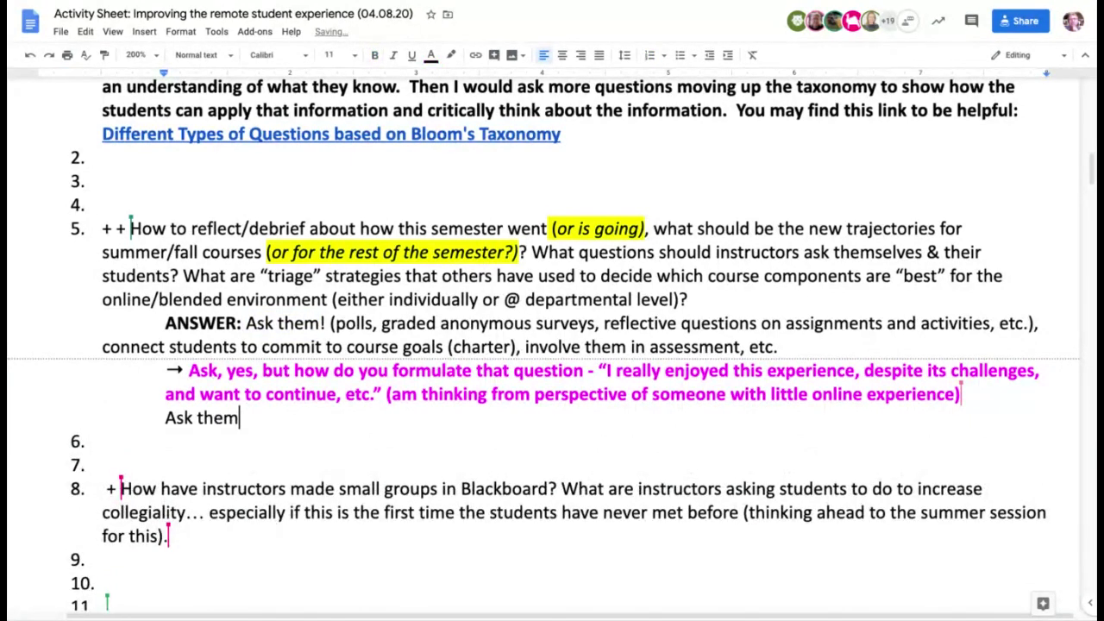
{"action": "key", "text": "BackSpace"}
{"action": "key", "text": "BackSpace"}
{"action": "key", "text": "BackSpace"}
{"action": "key", "text": "BackSpace"}
{"action": "key", "text": "BackSpace"}
{"action": "key", "text": "BackSpace"}
{"action": "key", "text": "BackSpace"}
{"action": "key", "text": "BackSpace"}
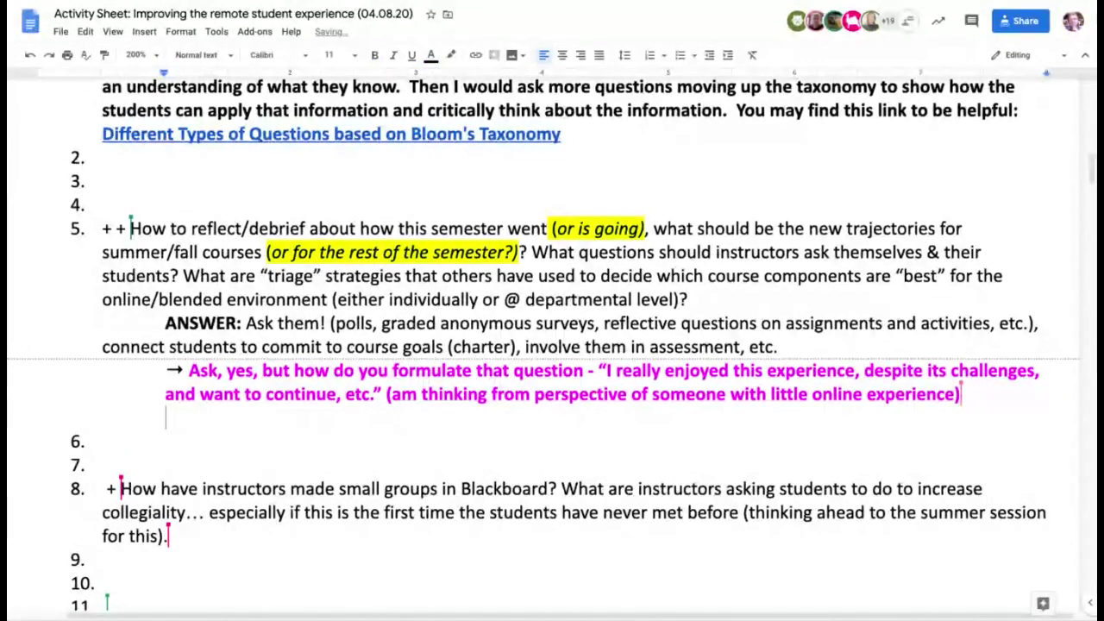
{"action": "type", "text": "--"}
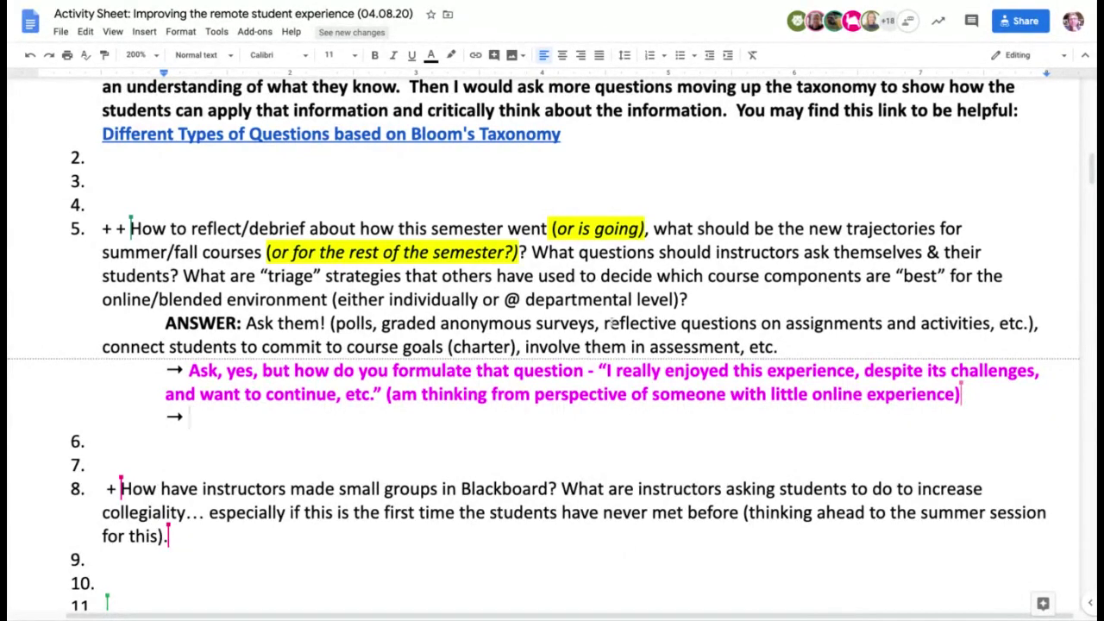
Point out "reflective questions" in the answer to question 5, and "feedback is essential" and "check your clarity with students" in Top Tip 1
{"action": "left_click_drag", "start_coordinate": [605, 324], "coordinate": [756, 324]}
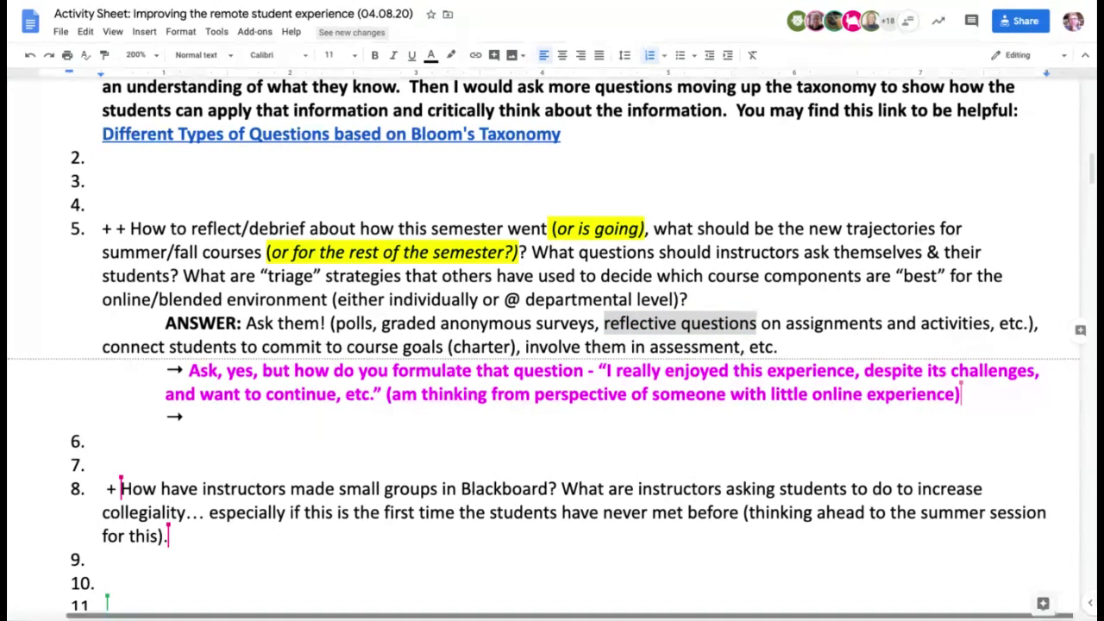
{"action": "scroll", "coordinate": [547, 341], "scroll_direction": "up", "scroll_amount": 5}
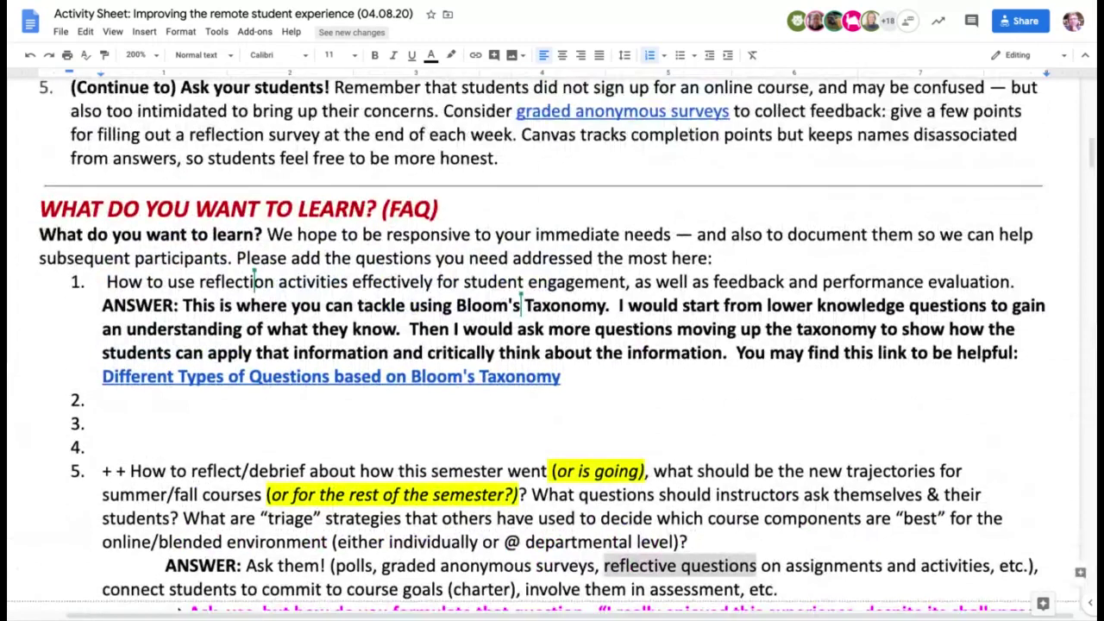
{"action": "scroll", "coordinate": [547, 341], "scroll_direction": "up", "scroll_amount": 5}
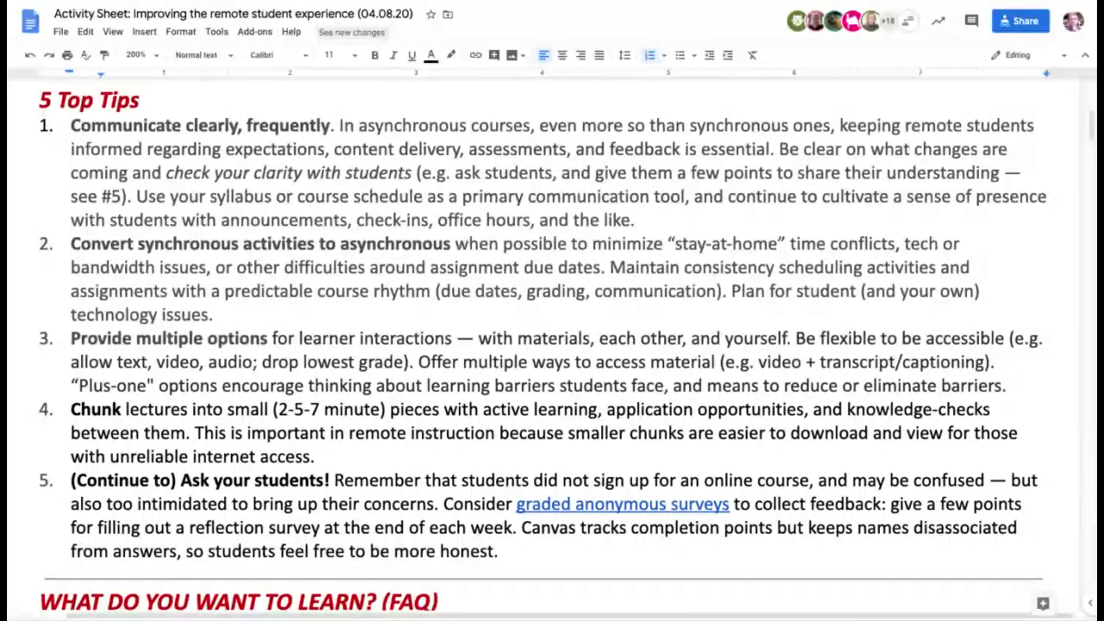
{"action": "left_click_drag", "start_coordinate": [609, 149], "coordinate": [769, 148]}
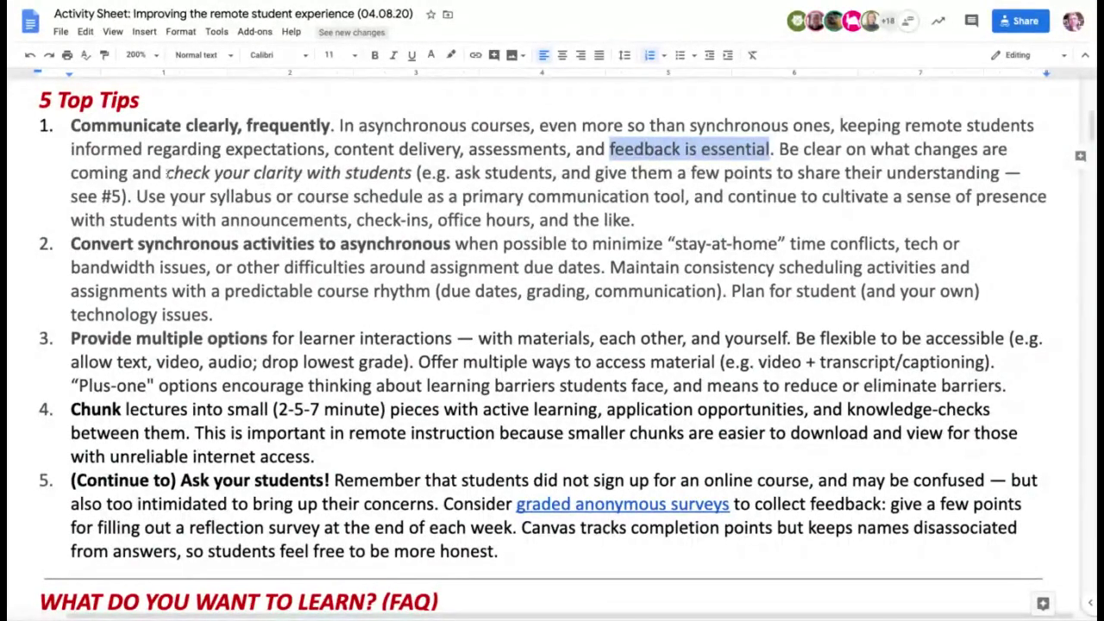
{"action": "left_click_drag", "start_coordinate": [168, 172], "coordinate": [411, 172]}
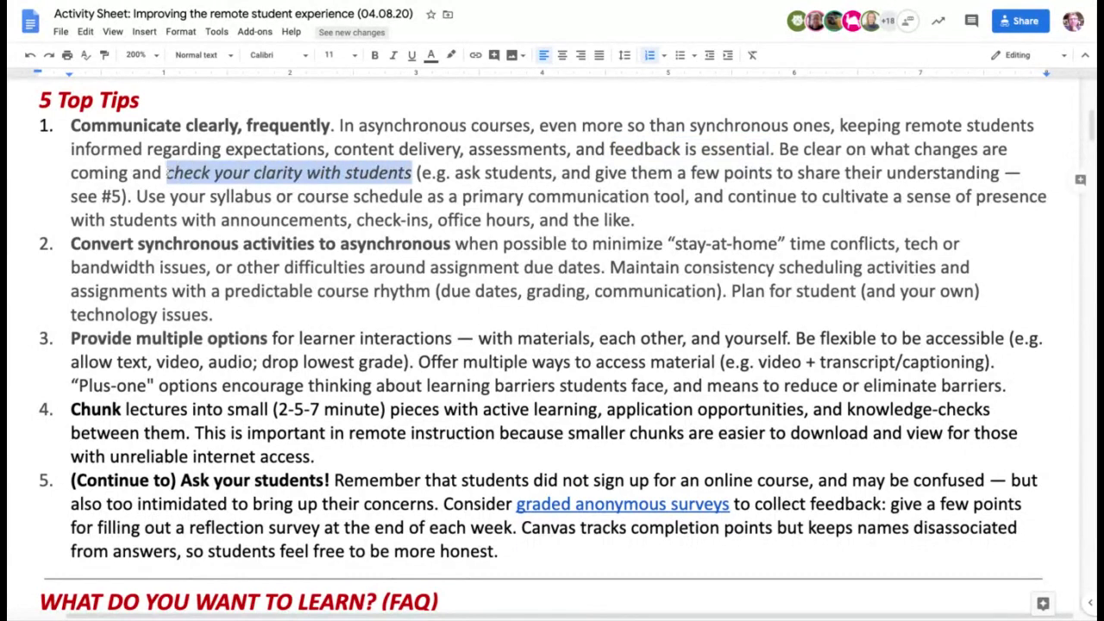